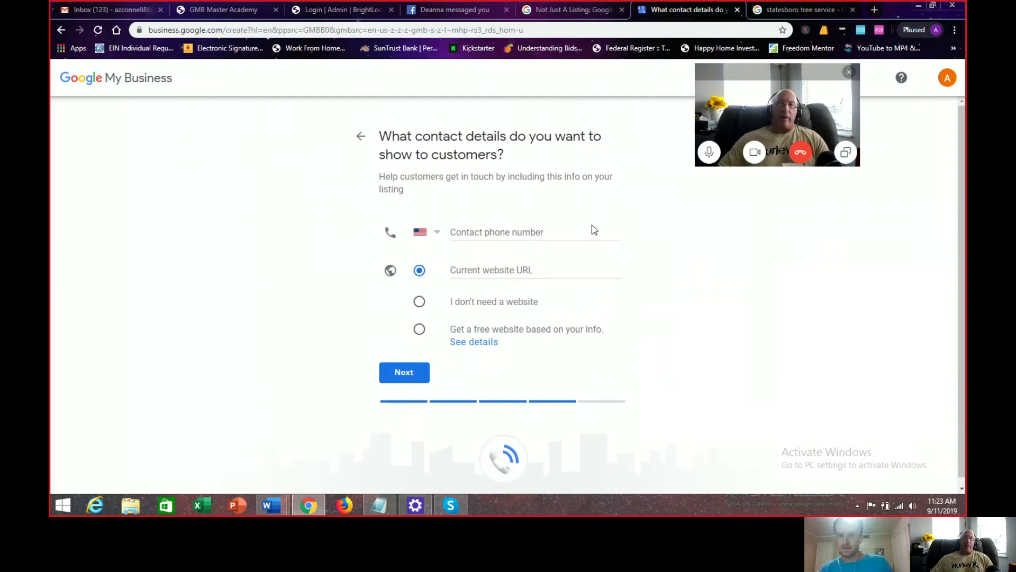
Step: Scroll through the statesboro tree service map listings, then close the extra tab and return to Google My Business
{"action": "left_click", "coordinate": [875, 10]}
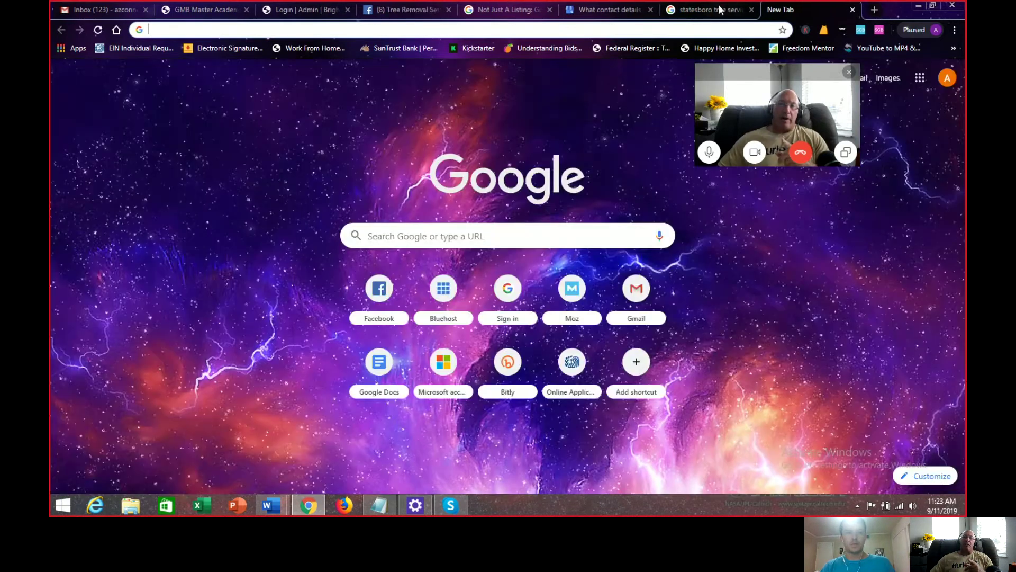
{"action": "left_click", "coordinate": [720, 10]}
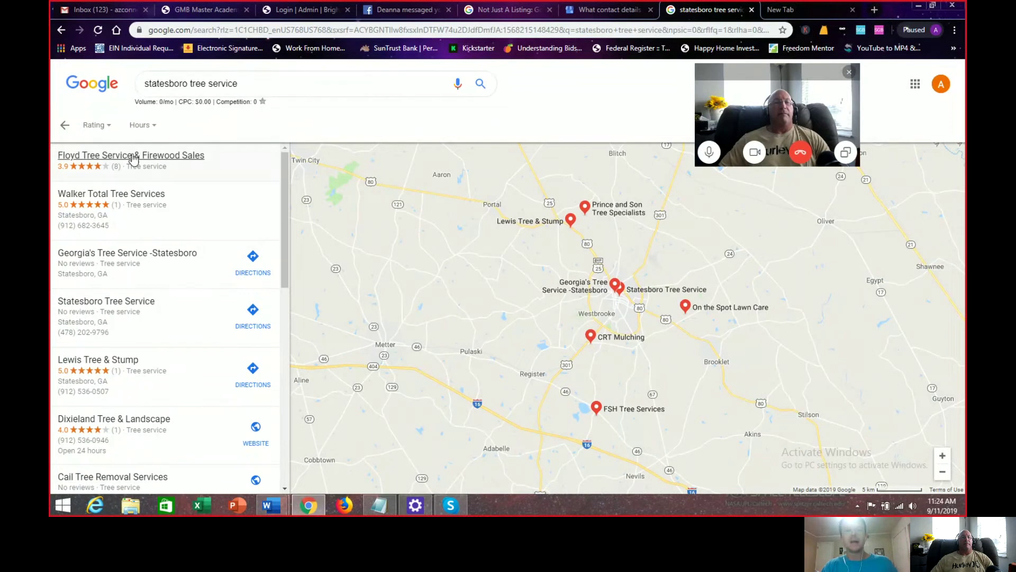
{"action": "scroll", "coordinate": [284, 167], "scroll_direction": "down", "scroll_amount": 2}
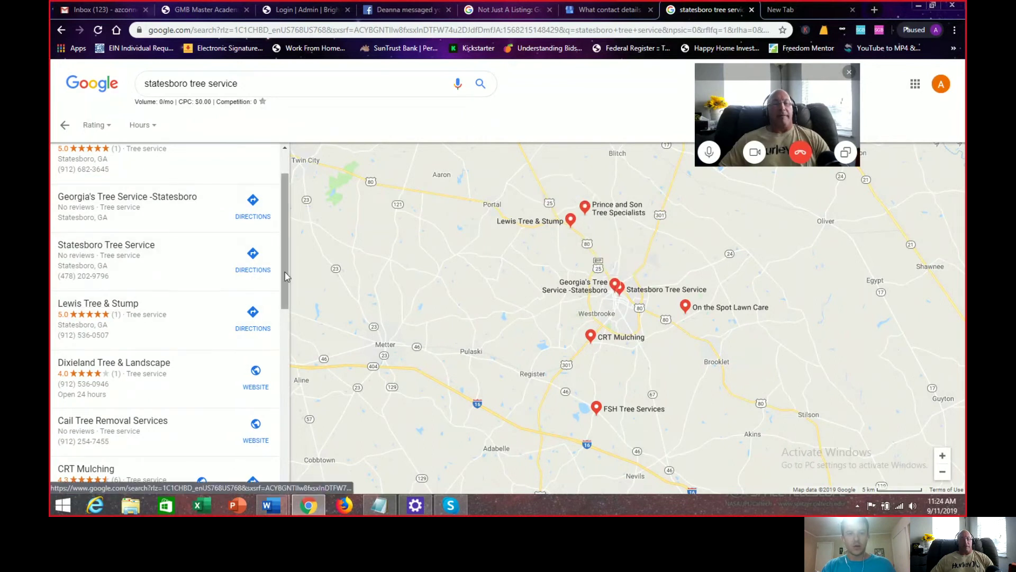
{"action": "scroll", "coordinate": [281, 308], "scroll_direction": "down", "scroll_amount": 8}
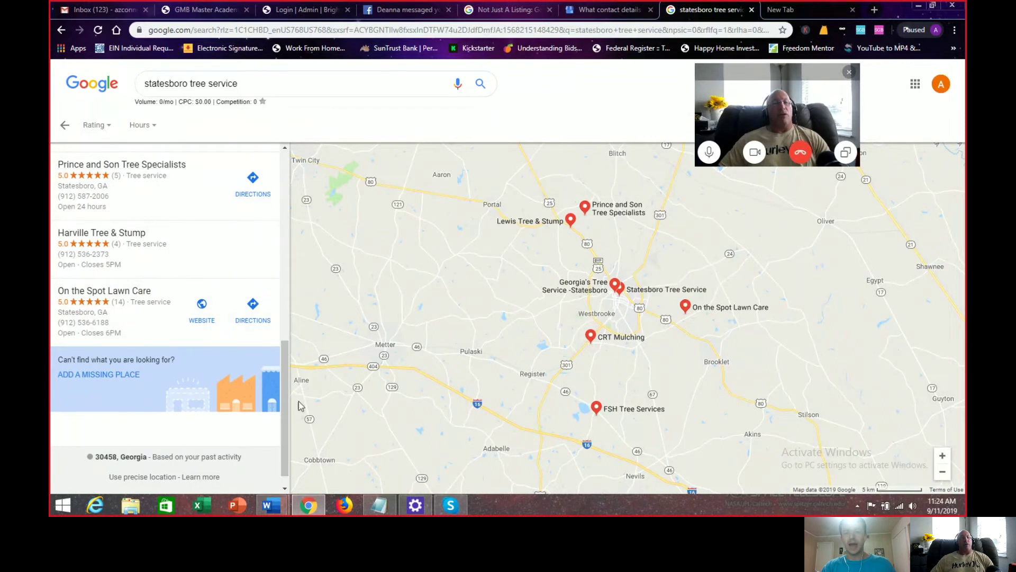
{"action": "scroll", "coordinate": [284, 381], "scroll_direction": "up", "scroll_amount": 10}
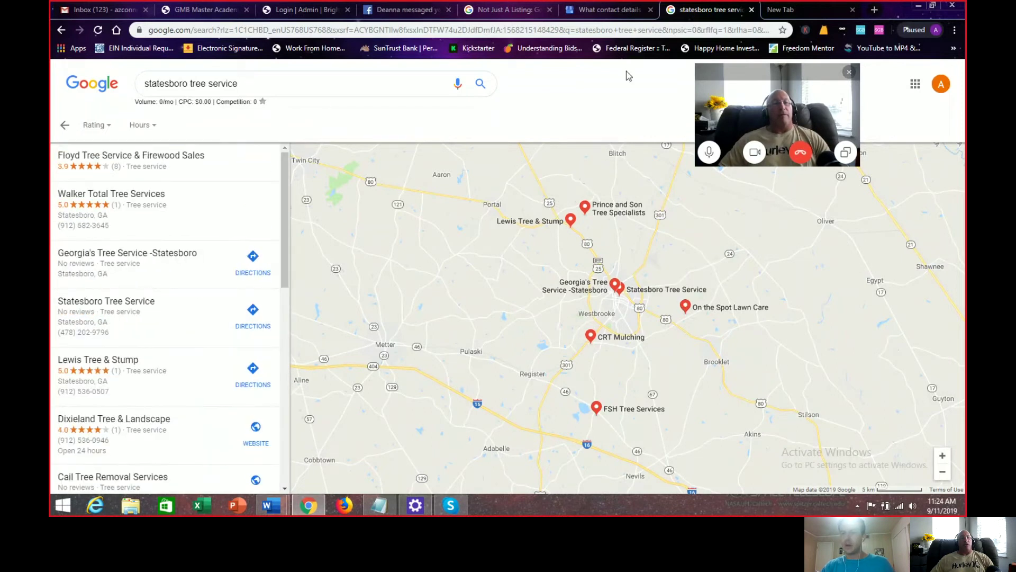
{"action": "left_click", "coordinate": [853, 9]}
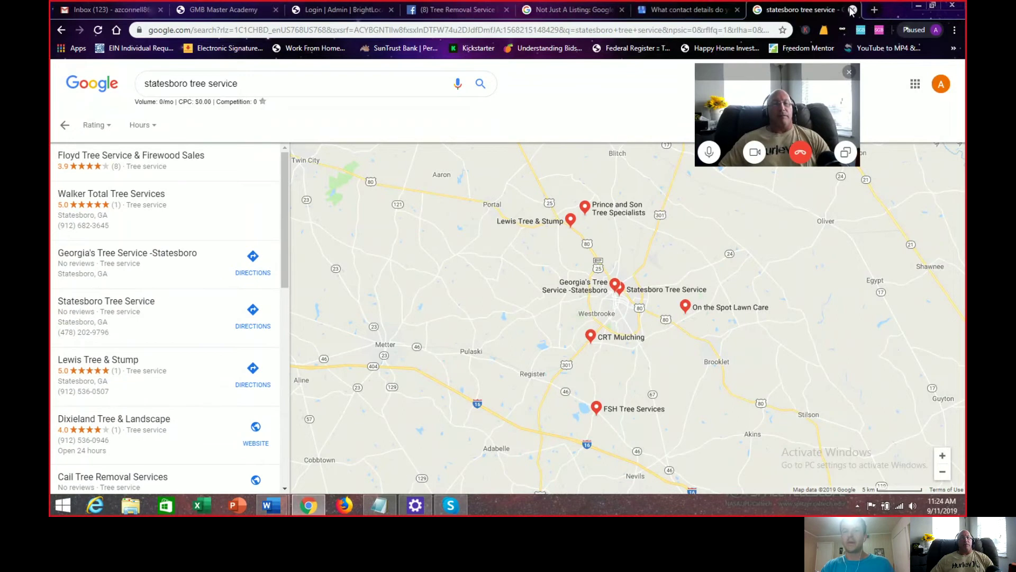
{"action": "left_click", "coordinate": [568, 10]}
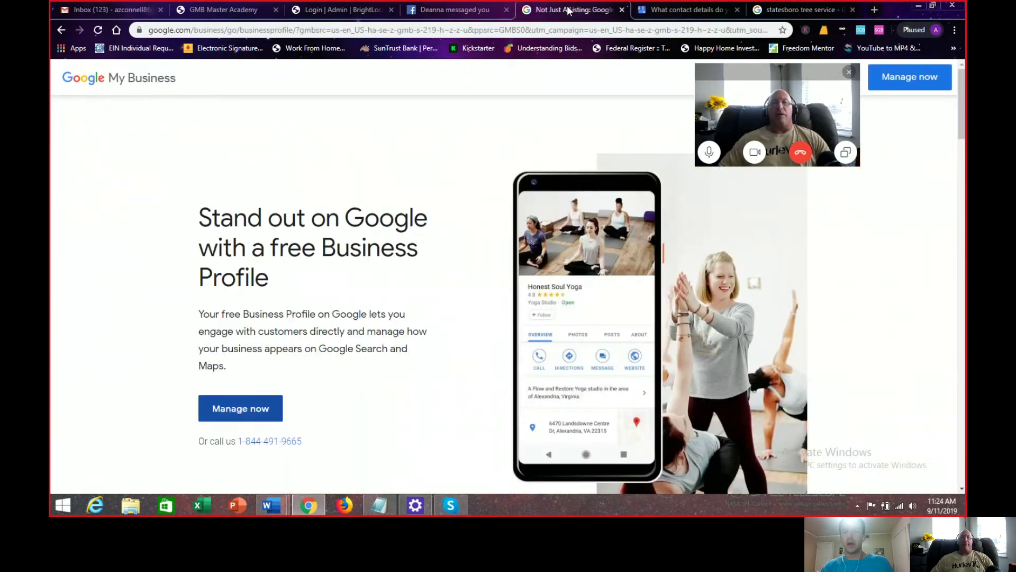
Step: Fill the contact phone number from the saved autofill entry and move to the website URL field
{"action": "left_click", "coordinate": [686, 9]}
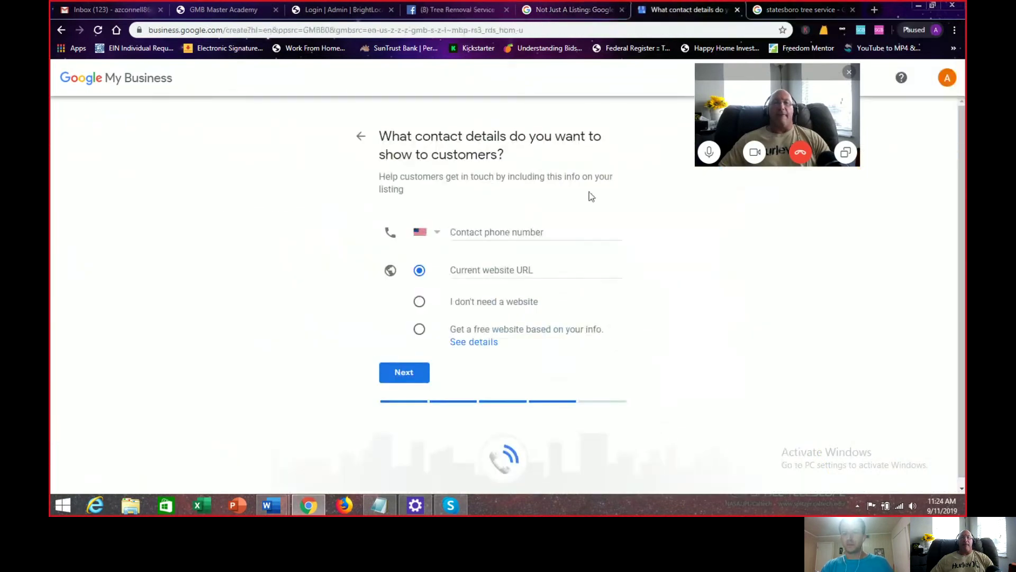
{"action": "left_click", "coordinate": [511, 232]}
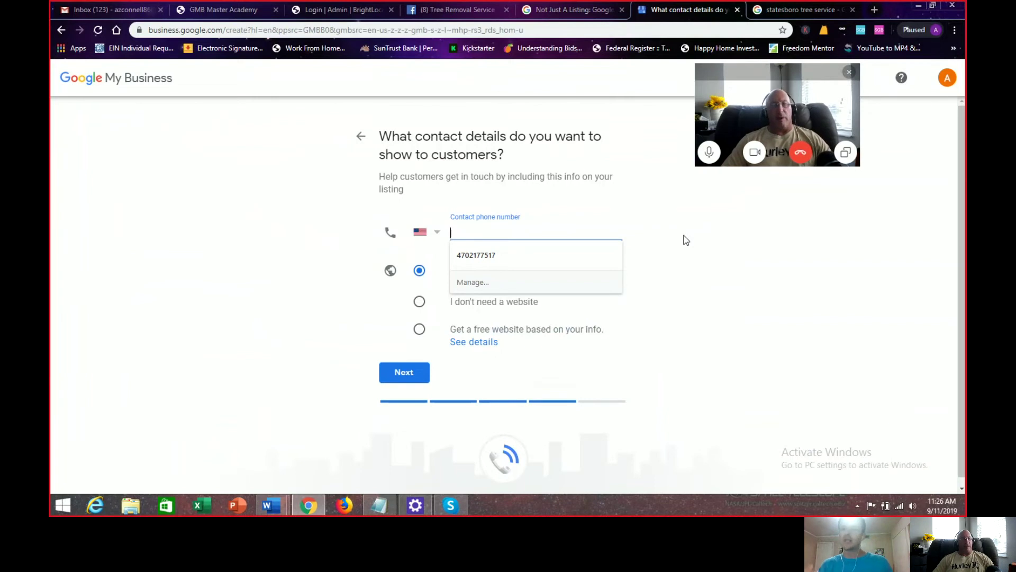
{"action": "left_click", "coordinate": [475, 256]}
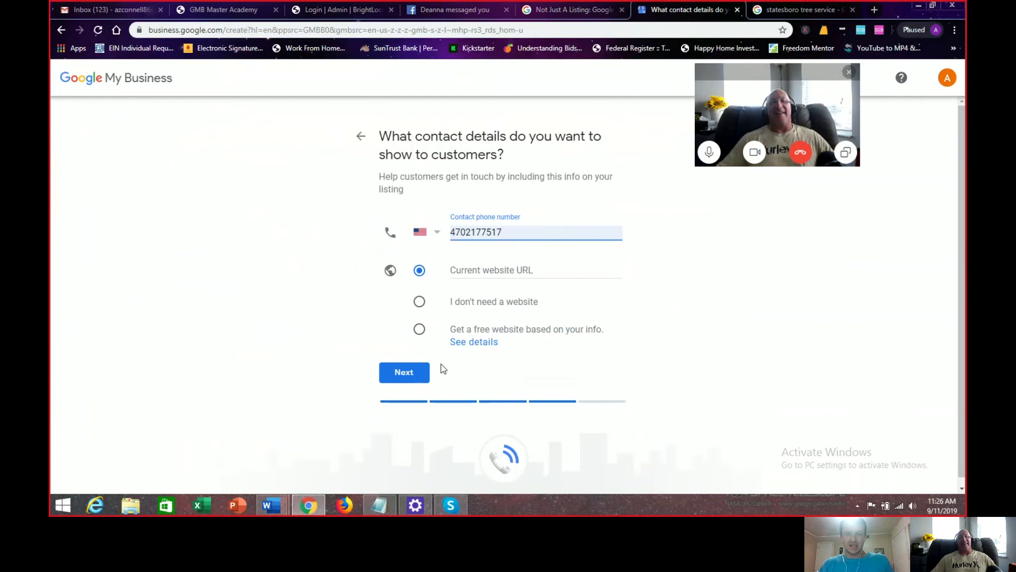
{"action": "left_click", "coordinate": [501, 270]}
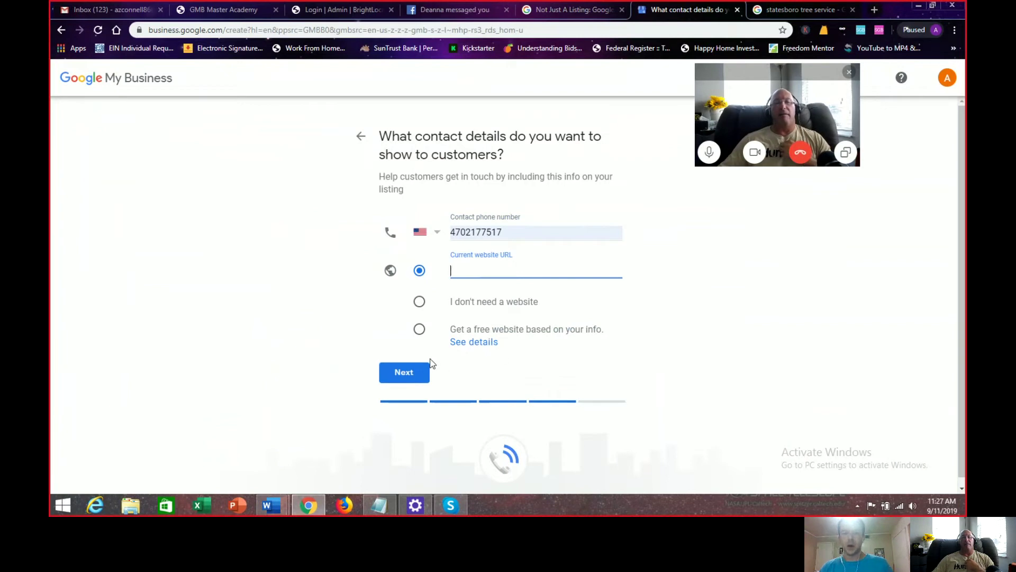
Step: Choose 'Get a free website based on your info' and continue to the Finish and verify step
{"action": "left_click", "coordinate": [420, 302]}
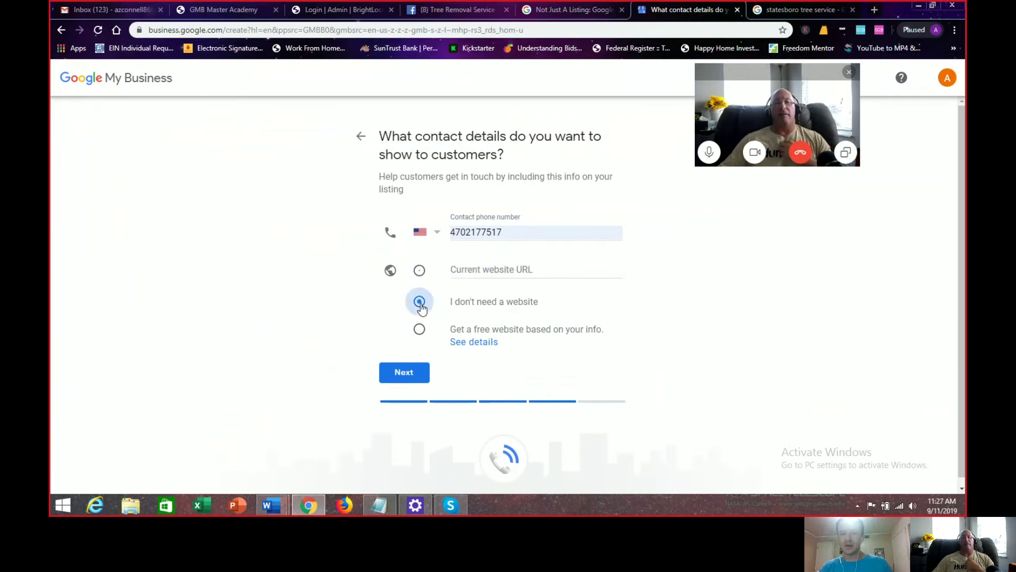
{"action": "left_click", "coordinate": [420, 330]}
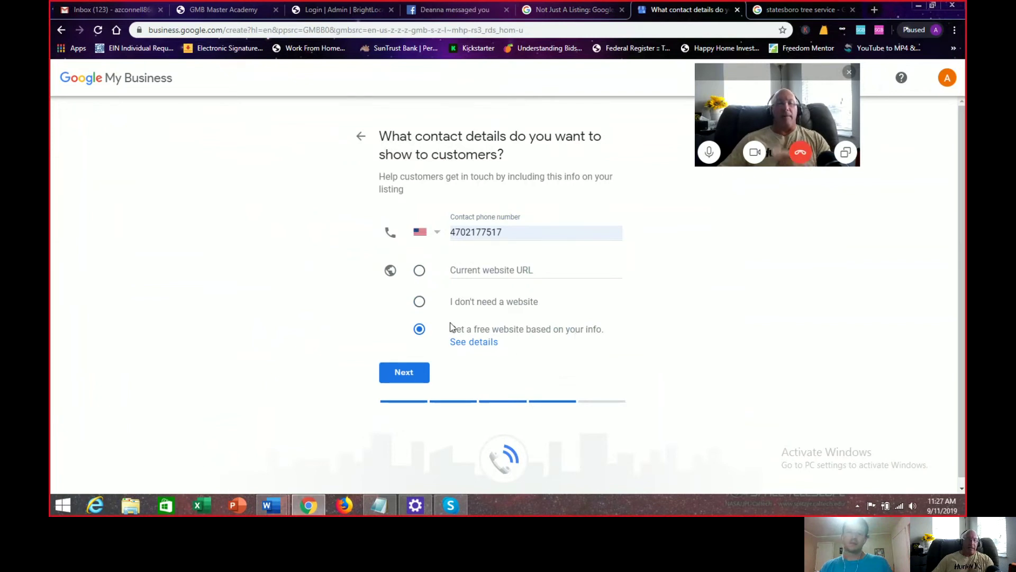
{"action": "left_click", "coordinate": [410, 373]}
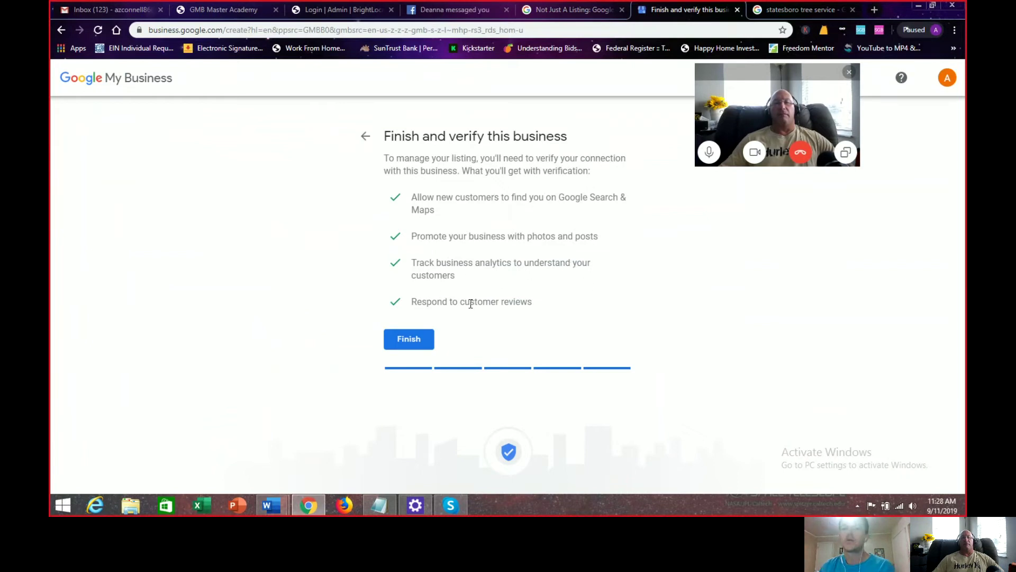
Step: Click Finish on 'Finish and verify this business' to reach the mailing-address form
{"action": "left_click", "coordinate": [413, 339]}
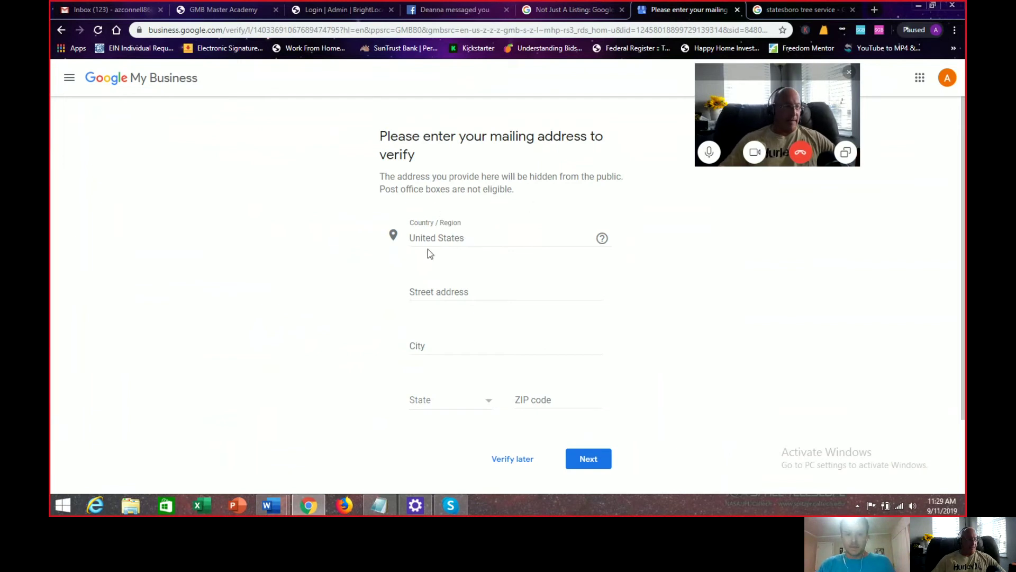
Step: Enter the business street address and Statesboro as the city
{"action": "left_click", "coordinate": [469, 288]}
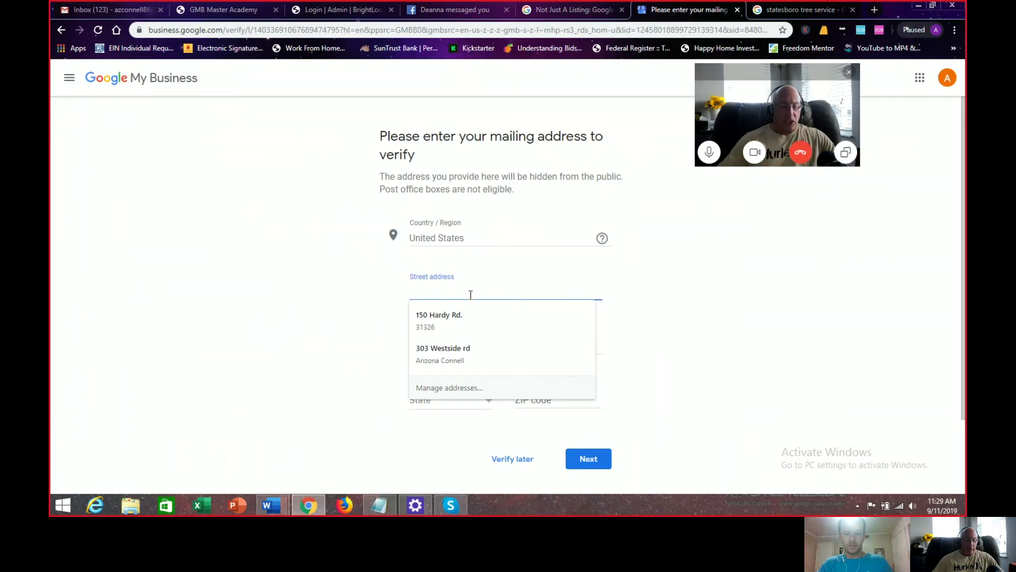
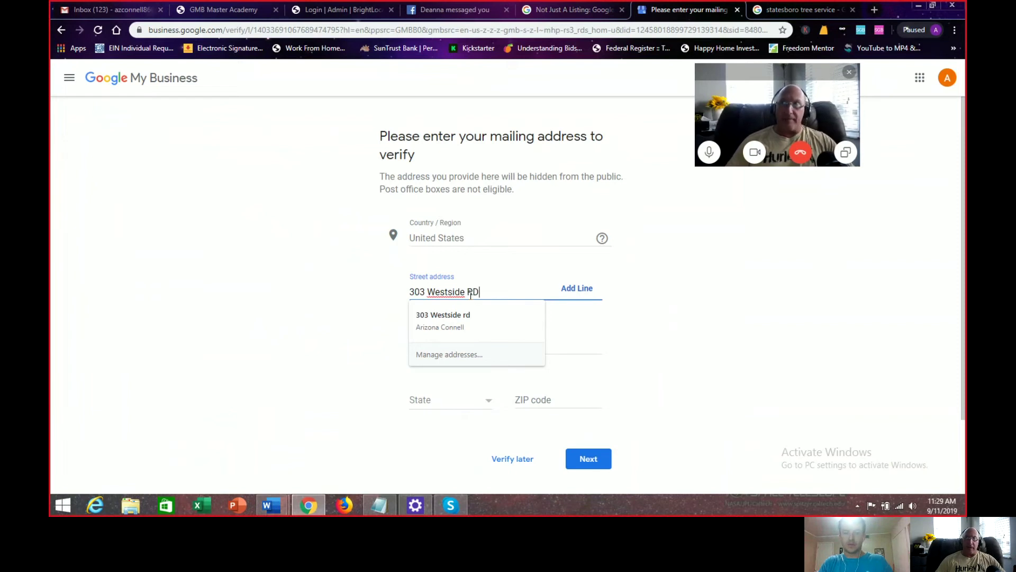
{"action": "type", "text": "d"}
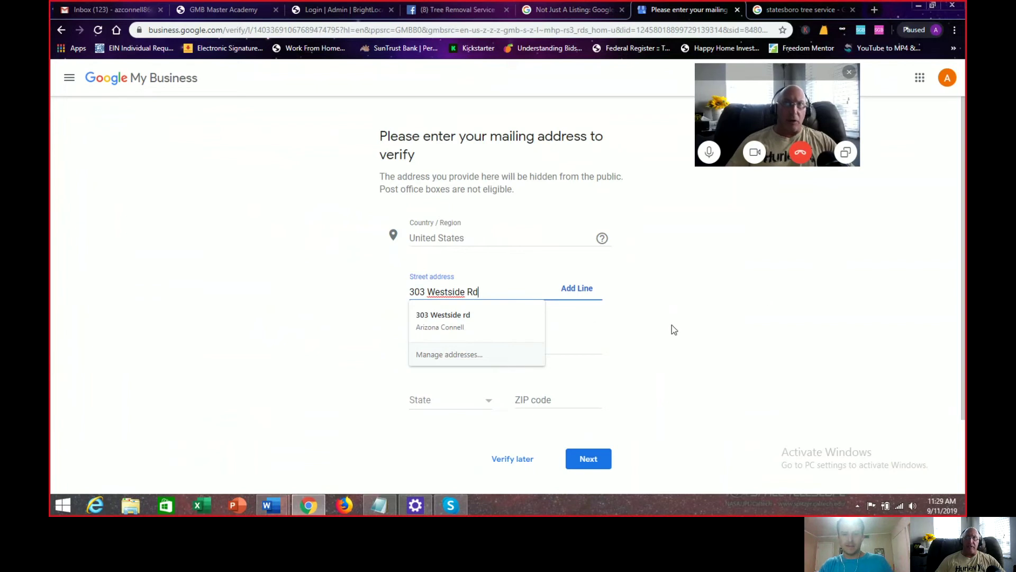
{"action": "left_click", "coordinate": [440, 347]}
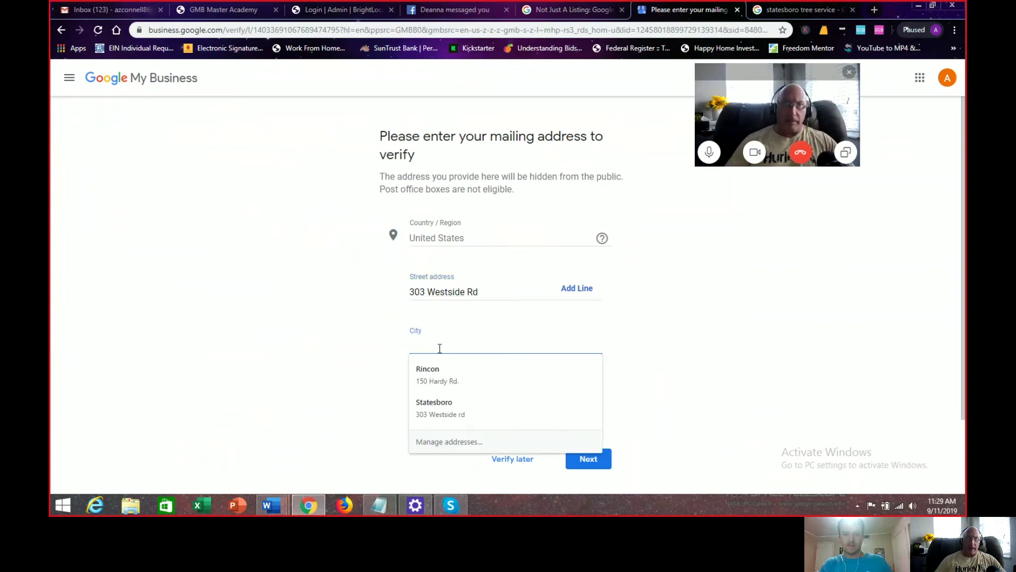
{"action": "type", "text": "S"}
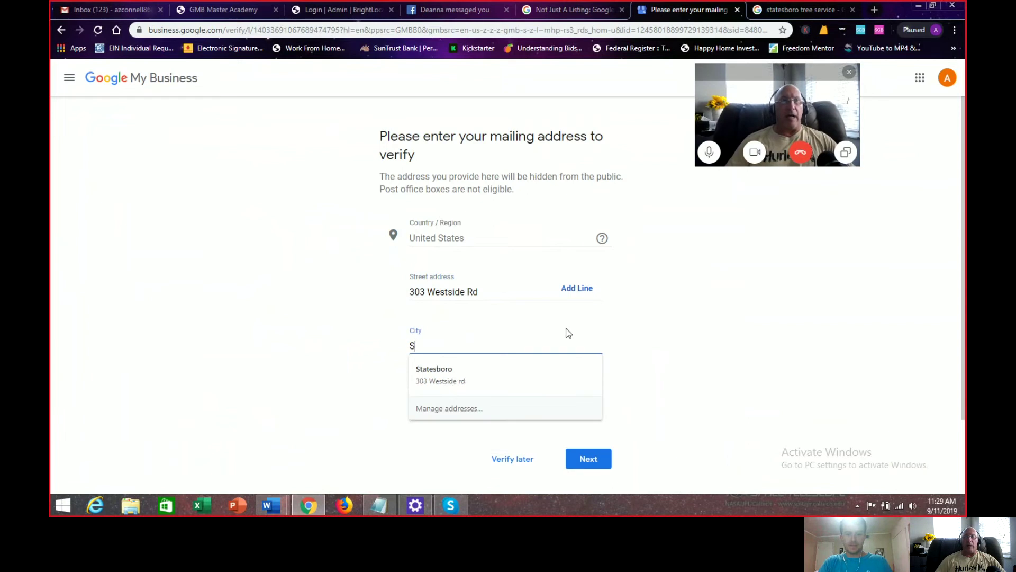
{"action": "type", "text": "tatesboro"}
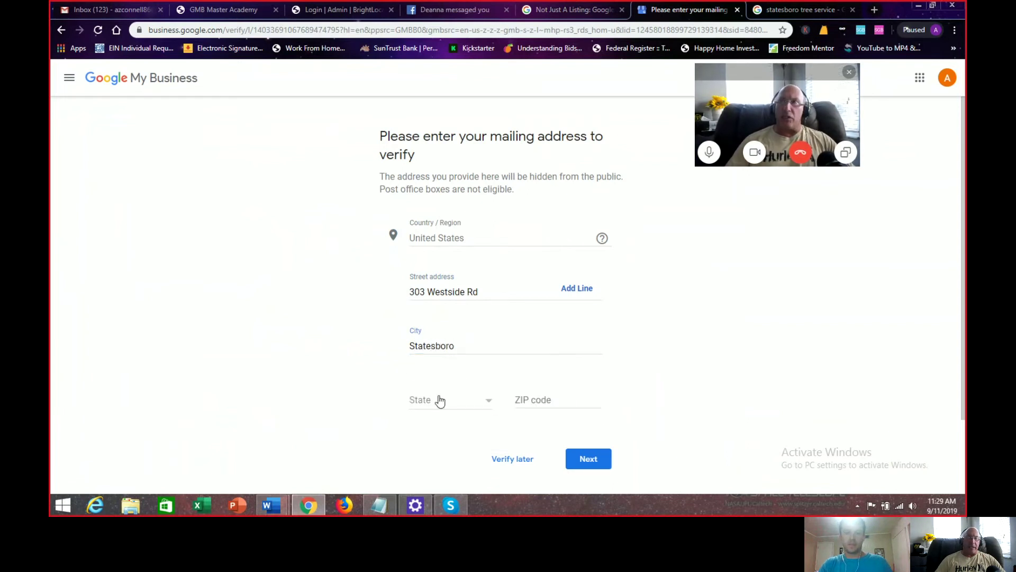
Step: Choose Georgia as the state and enter ZIP code 30458
{"action": "left_click", "coordinate": [442, 401]}
{"action": "left_click_drag", "start_coordinate": [511, 358], "coordinate": [513, 381]}
{"action": "left_click", "coordinate": [434, 392]}
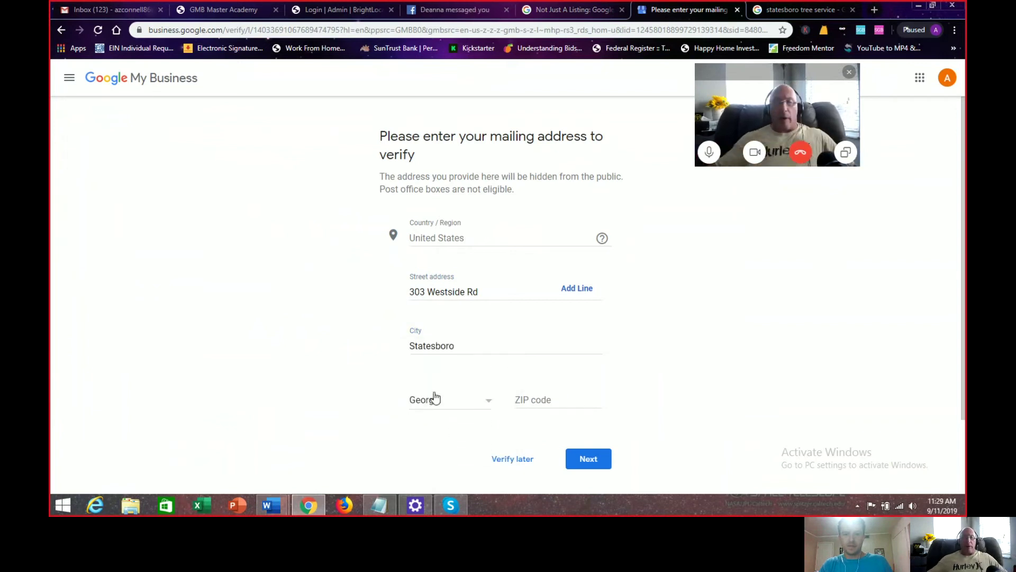
{"action": "left_click", "coordinate": [527, 399]}
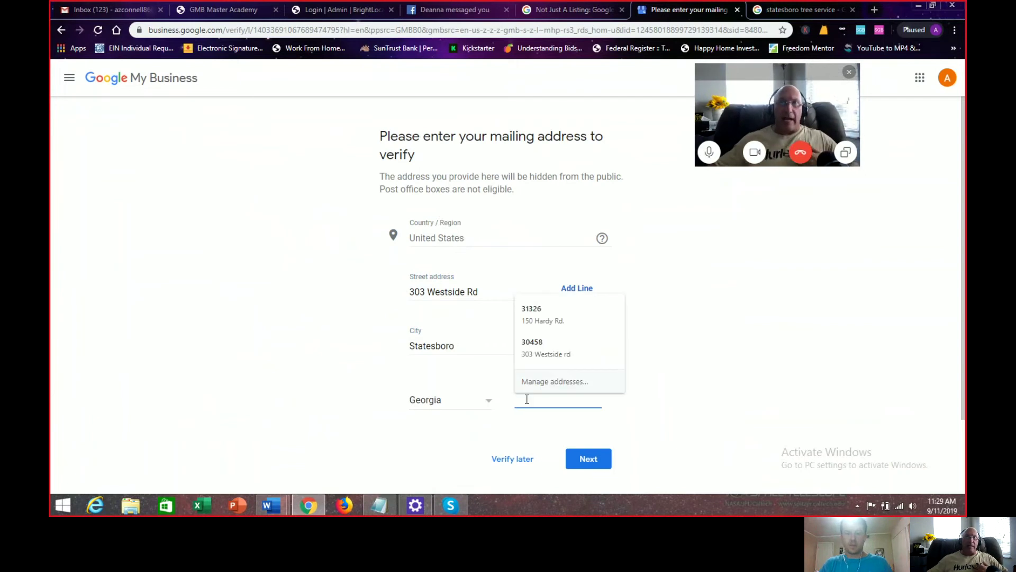
{"action": "type", "text": "30"}
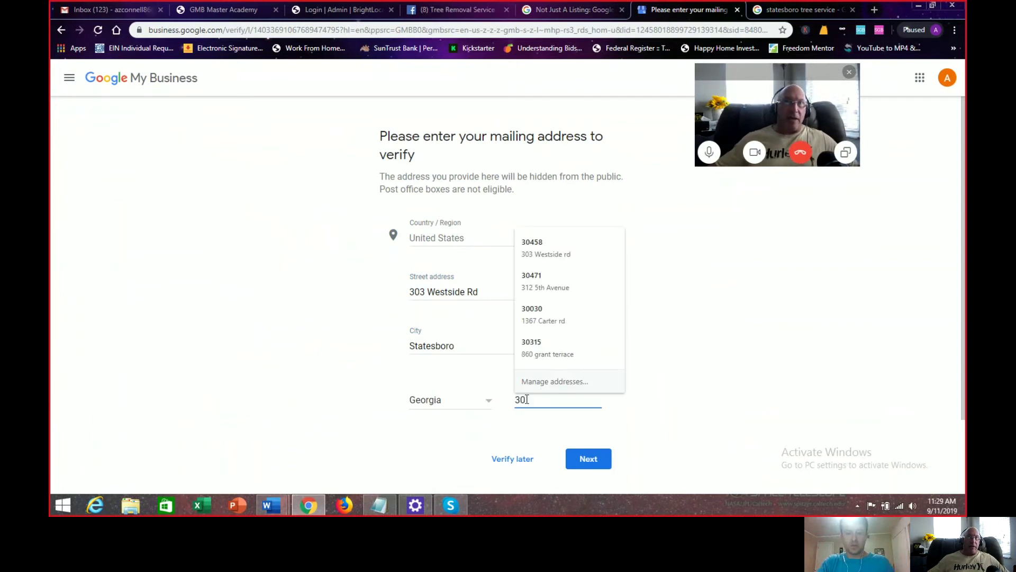
{"action": "type", "text": "458"}
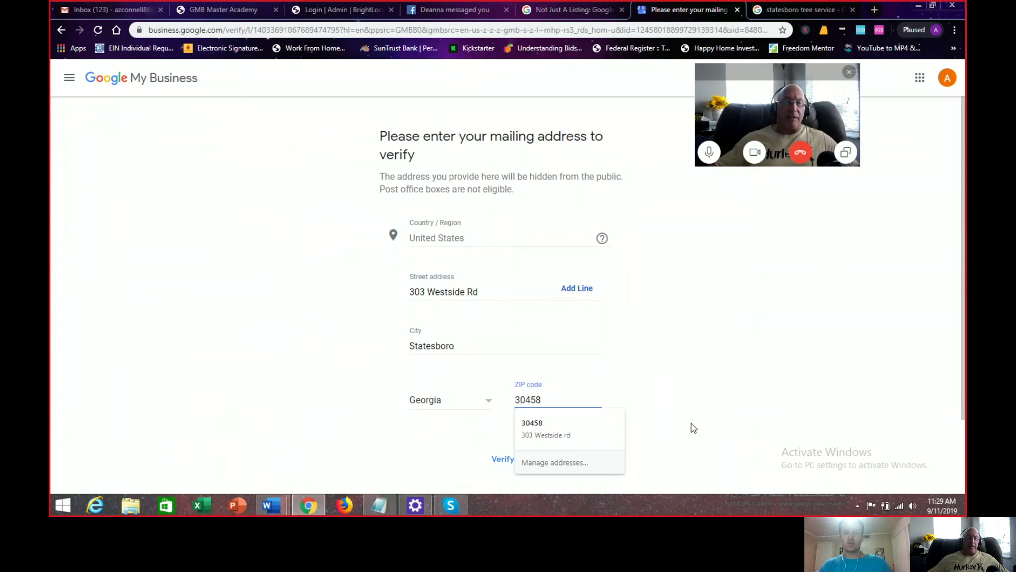
{"action": "left_click", "coordinate": [693, 424]}
{"action": "left_click_drag", "start_coordinate": [961, 247], "coordinate": [962, 270]}
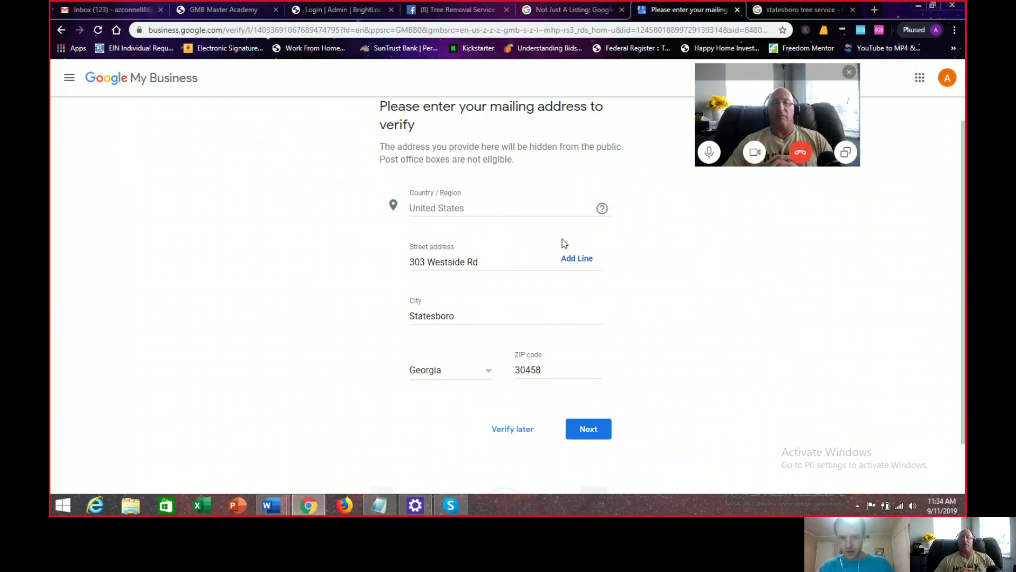
Step: Submit the address and expand More options to show postcard and Verify later choices
{"action": "left_click", "coordinate": [588, 431]}
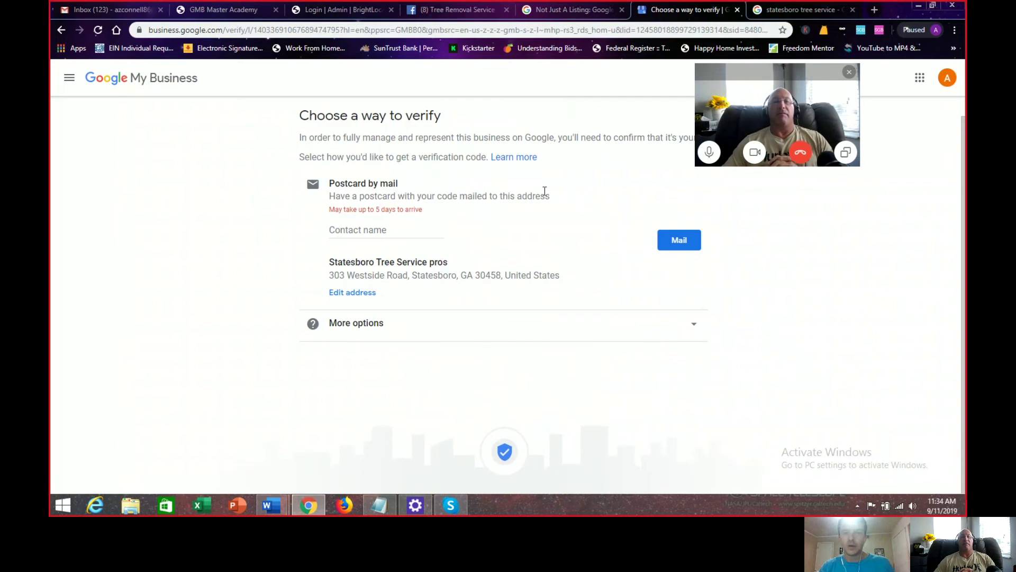
{"action": "left_click_drag", "start_coordinate": [748, 75], "coordinate": [790, 73]}
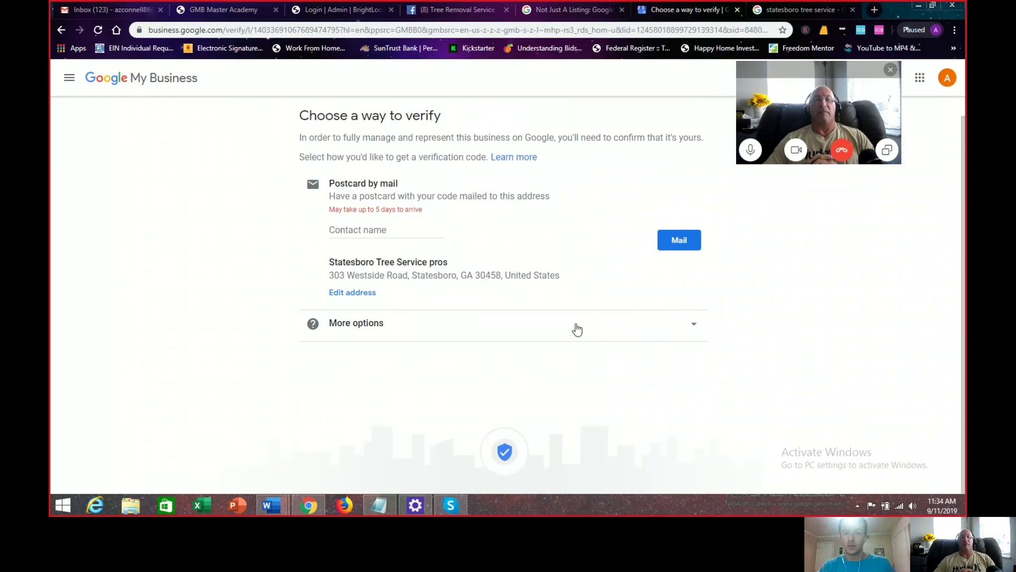
{"action": "left_click", "coordinate": [693, 328]}
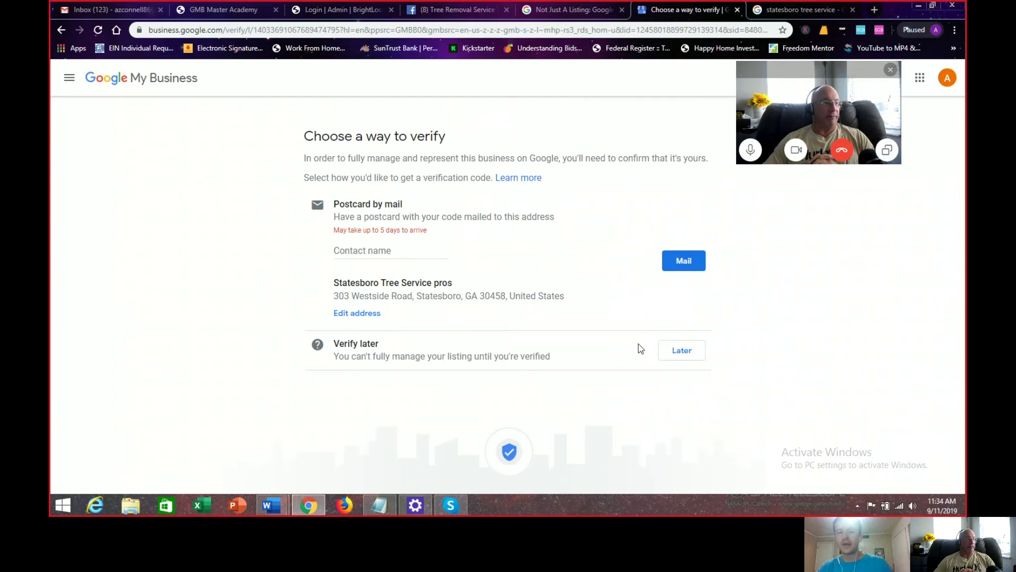
Step: Enter the contact's name, request the verification postcard by mail, and continue to the dashboard
{"action": "left_click", "coordinate": [379, 250]}
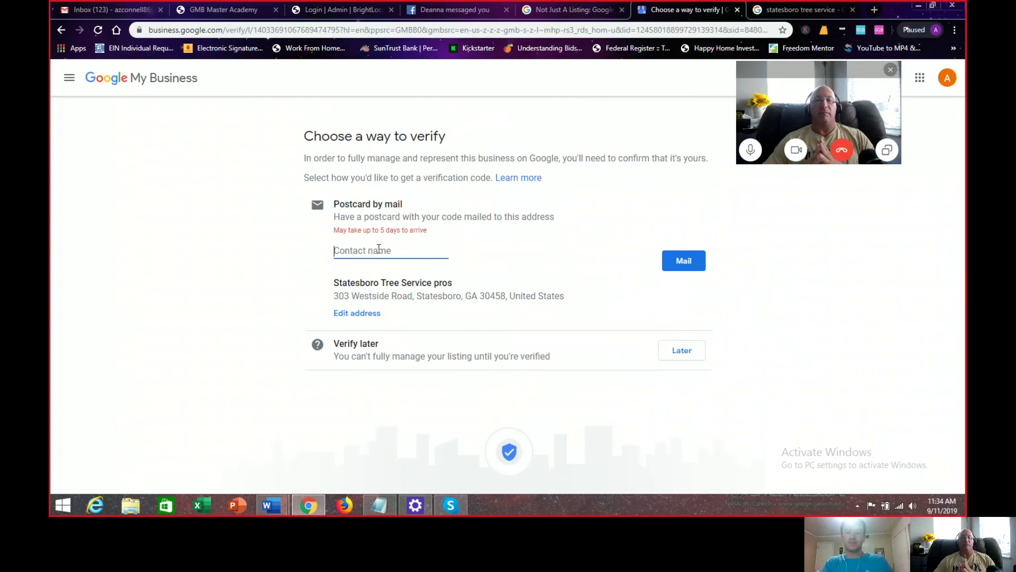
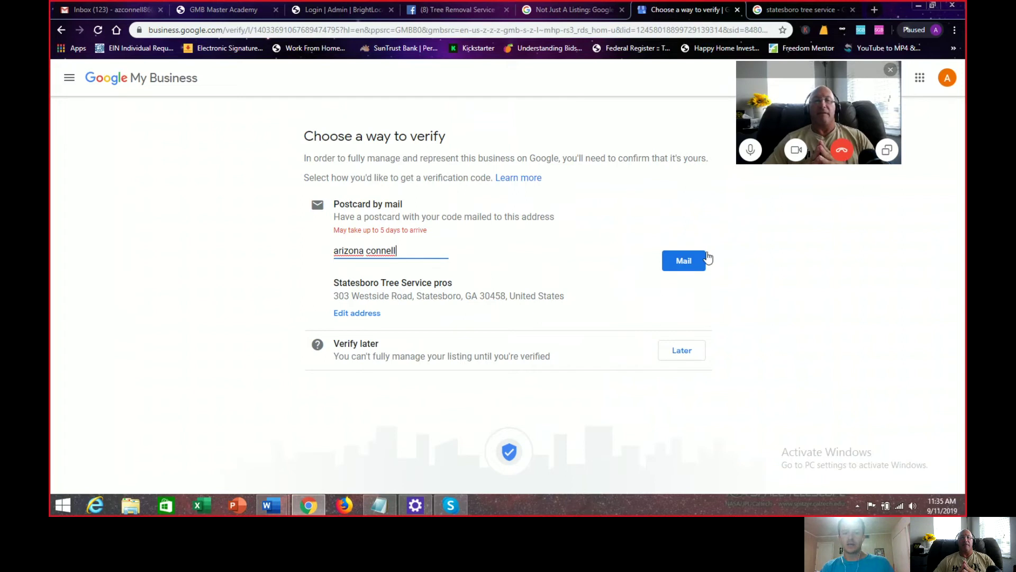
{"action": "left_click", "coordinate": [684, 263]}
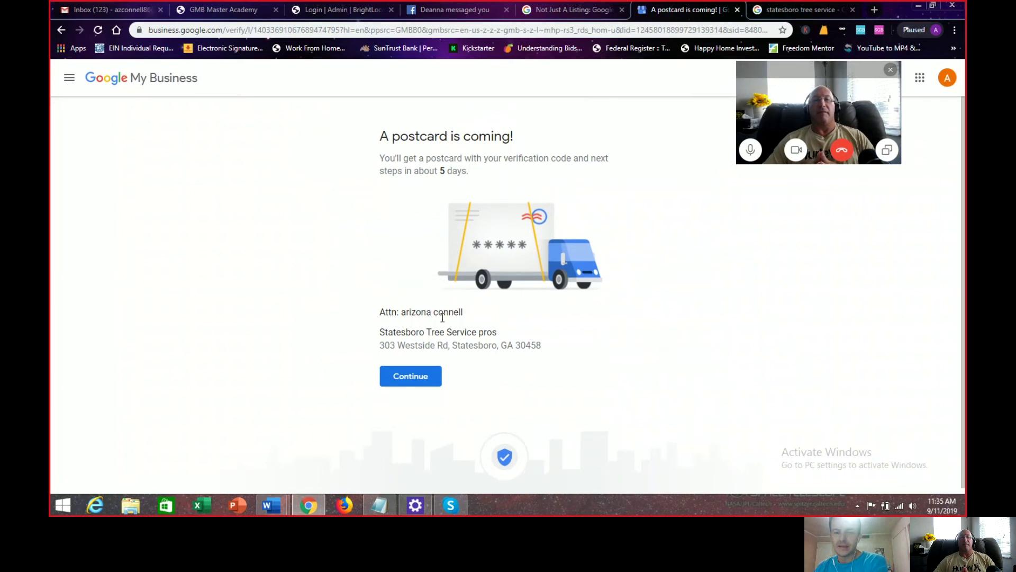
{"action": "left_click", "coordinate": [412, 381]}
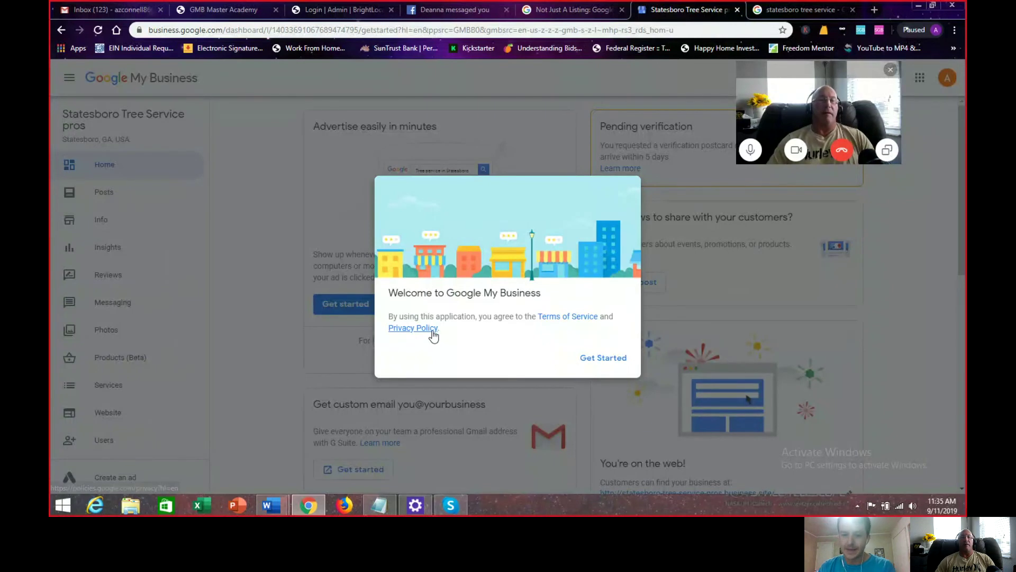
{"action": "left_click", "coordinate": [607, 358]}
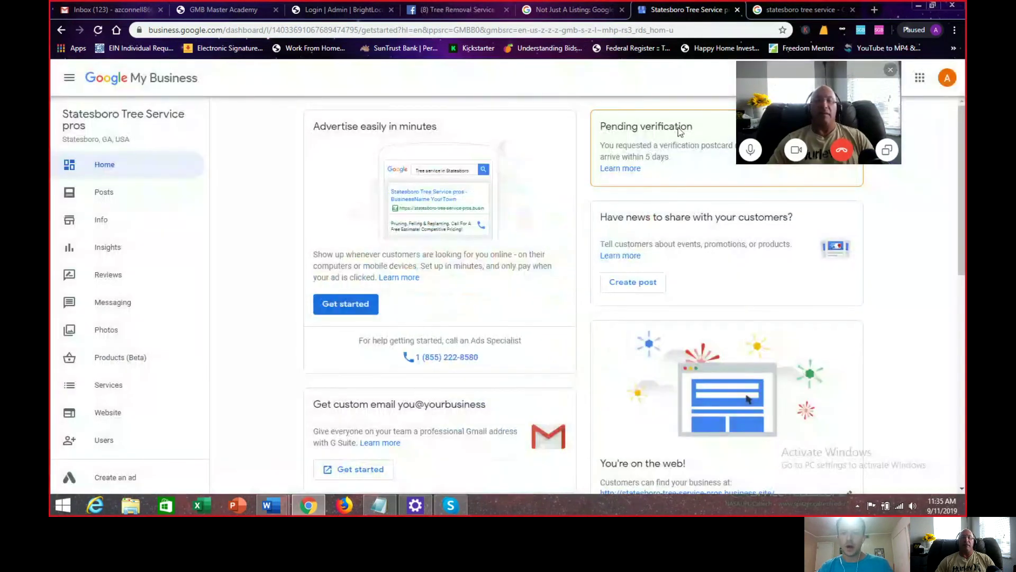
{"action": "left_click_drag", "start_coordinate": [823, 71], "coordinate": [857, 16]}
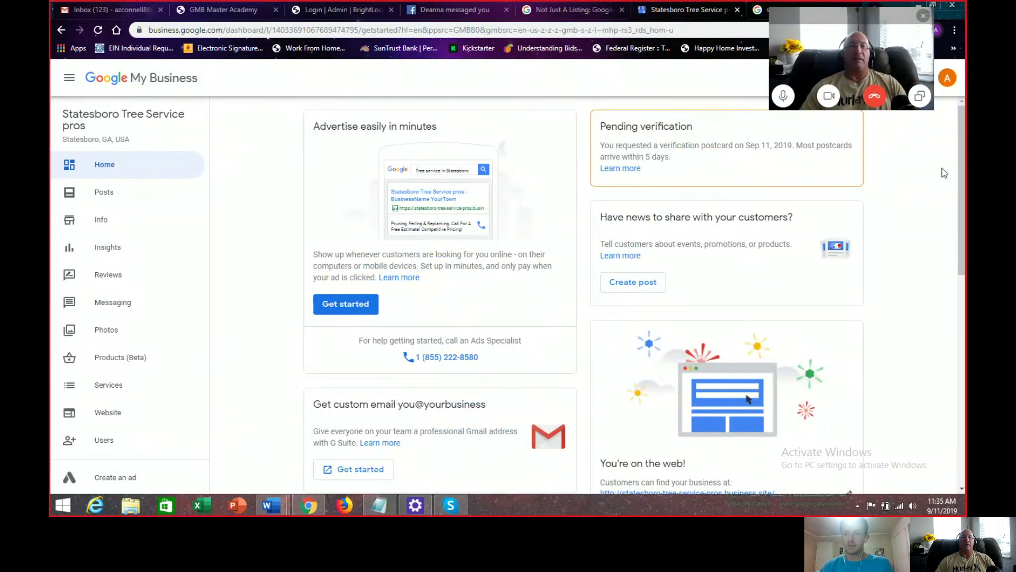
{"action": "scroll", "coordinate": [634, 295], "scroll_direction": "down", "scroll_amount": 5}
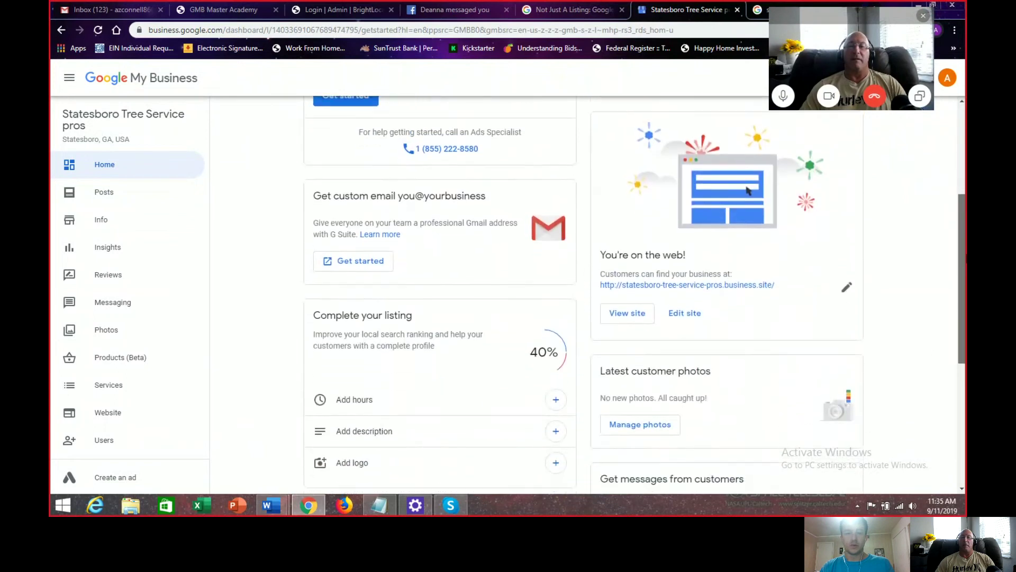
{"action": "left_click_drag", "start_coordinate": [966, 276], "coordinate": [965, 288]}
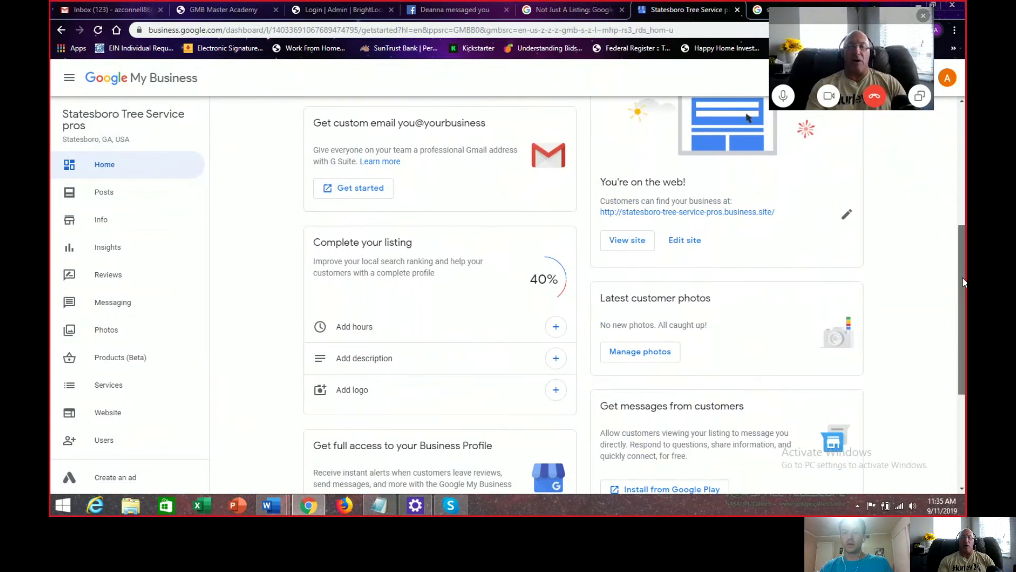
{"action": "mouse_move", "coordinate": [964, 283]}
{"action": "left_mouse_down"}
{"action": "mouse_move", "coordinate": [964, 181]}
{"action": "mouse_move", "coordinate": [964, 286]}
{"action": "mouse_move", "coordinate": [964, 266]}
{"action": "left_mouse_up"}
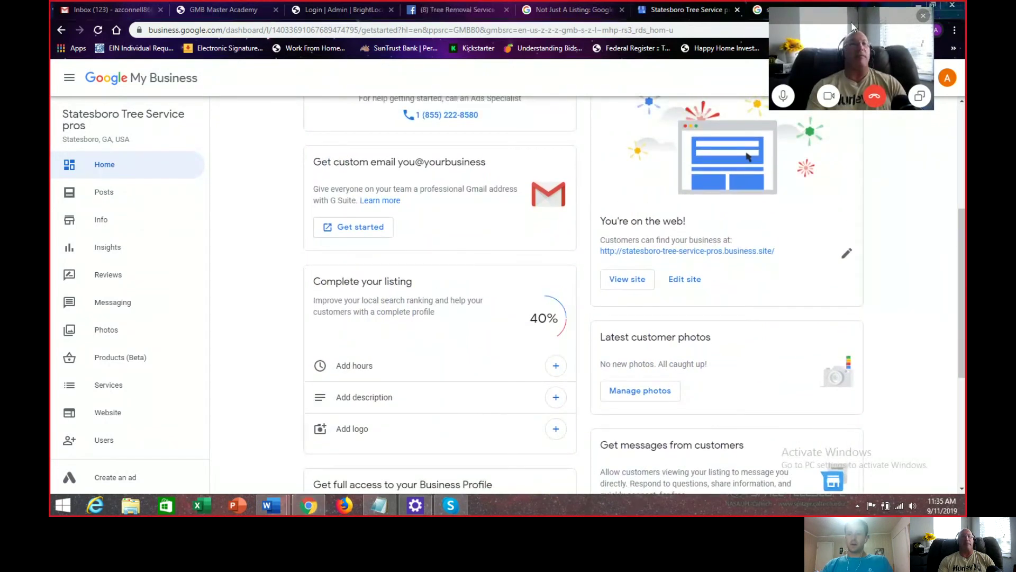
Step: Stop the Skype screen share and minimize Skype to reveal the Brooklyn Commercial Electrician dashboard
{"action": "left_click", "coordinate": [919, 97]}
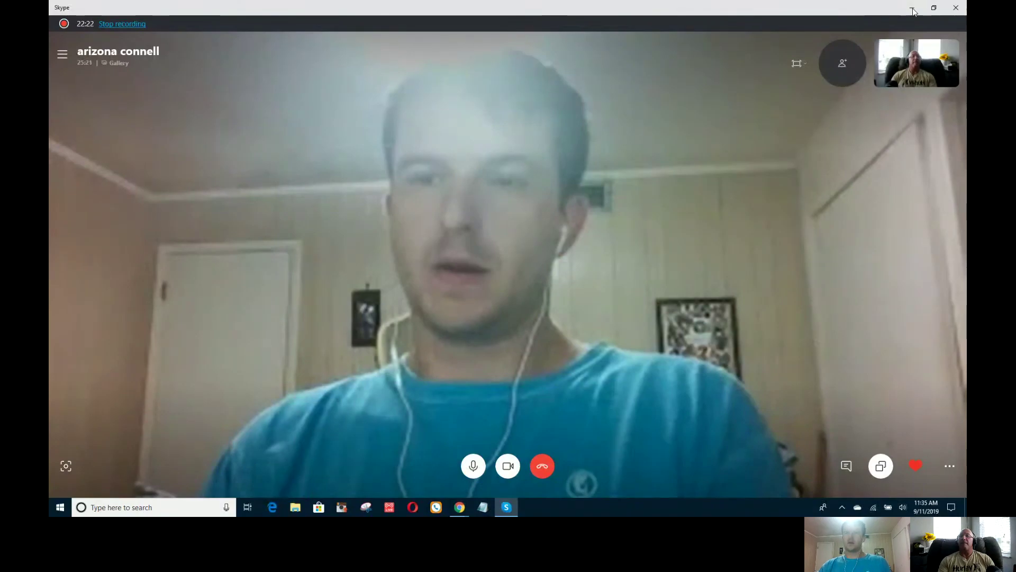
{"action": "left_click", "coordinate": [912, 9]}
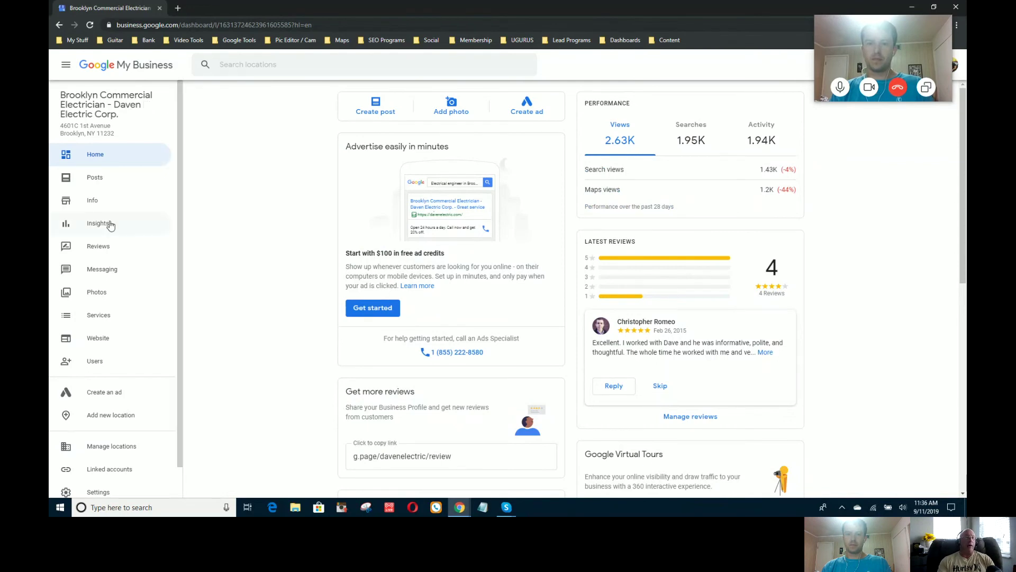
{"action": "left_click", "coordinate": [90, 211]}
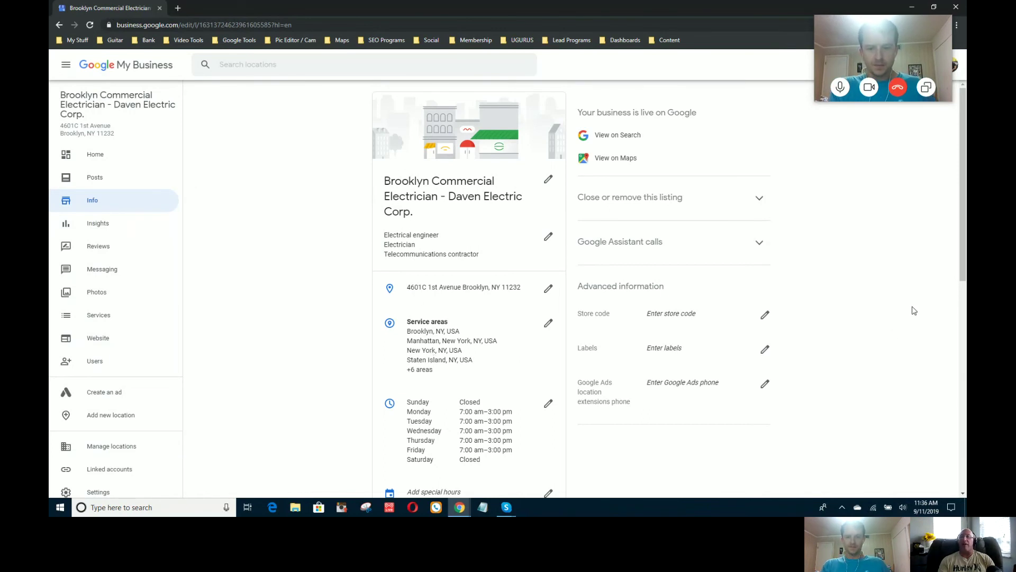
{"action": "mouse_move", "coordinate": [963, 275]}
{"action": "left_mouse_down"}
{"action": "mouse_move", "coordinate": [963, 331]}
{"action": "mouse_move", "coordinate": [963, 272]}
{"action": "left_mouse_up"}
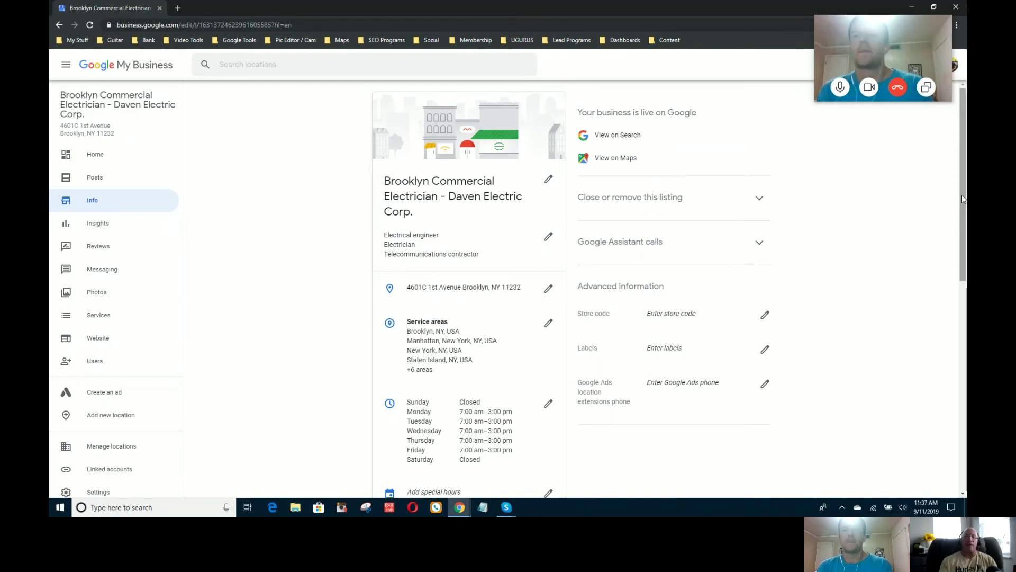
{"action": "left_click_drag", "start_coordinate": [962, 198], "coordinate": [955, 260]}
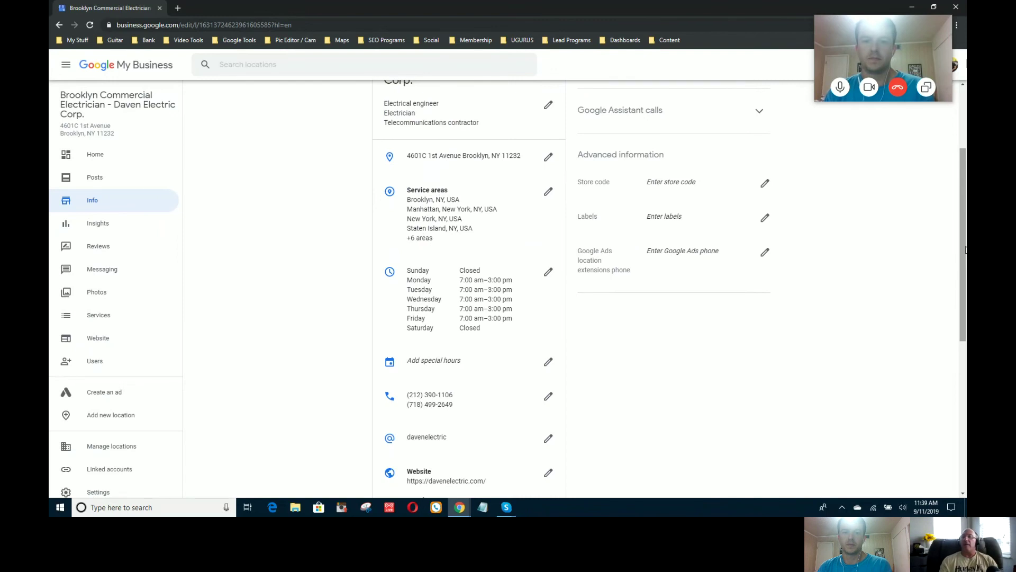
{"action": "left_click_drag", "start_coordinate": [962, 247], "coordinate": [955, 382]}
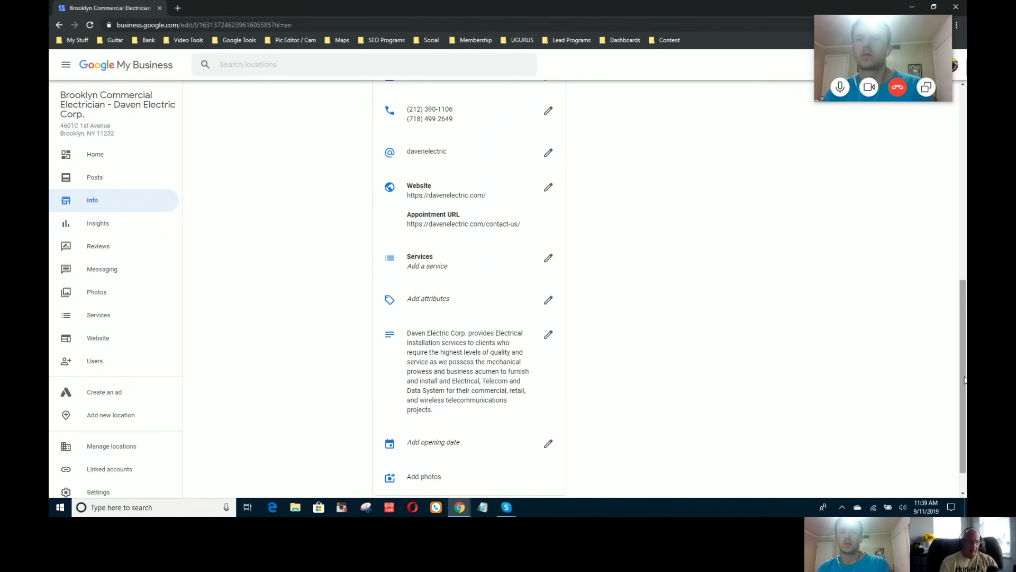
{"action": "left_click_drag", "start_coordinate": [964, 379], "coordinate": [960, 405]}
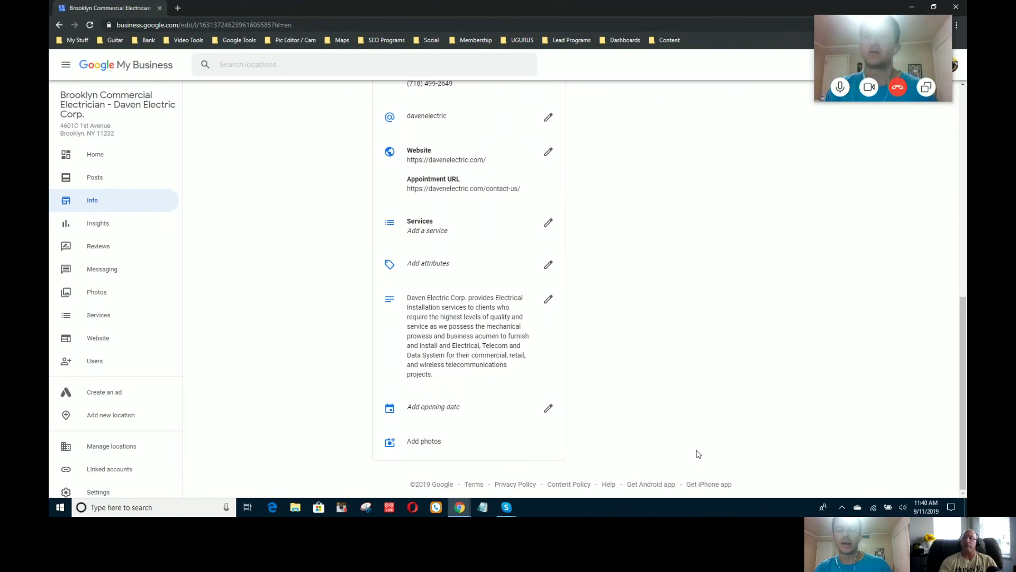
{"action": "left_click", "coordinate": [961, 347]}
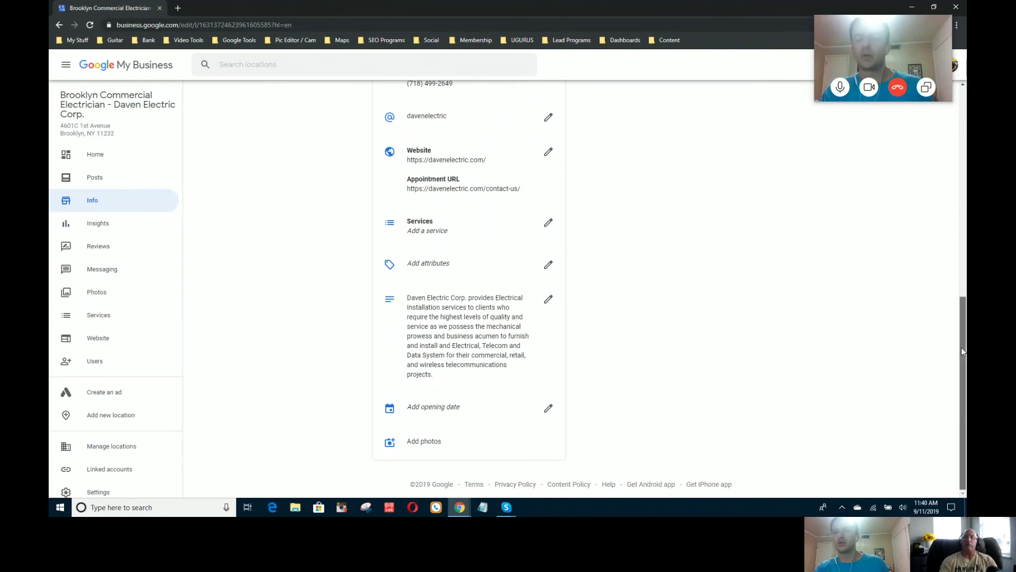
{"action": "left_click_drag", "start_coordinate": [961, 347], "coordinate": [966, 149]}
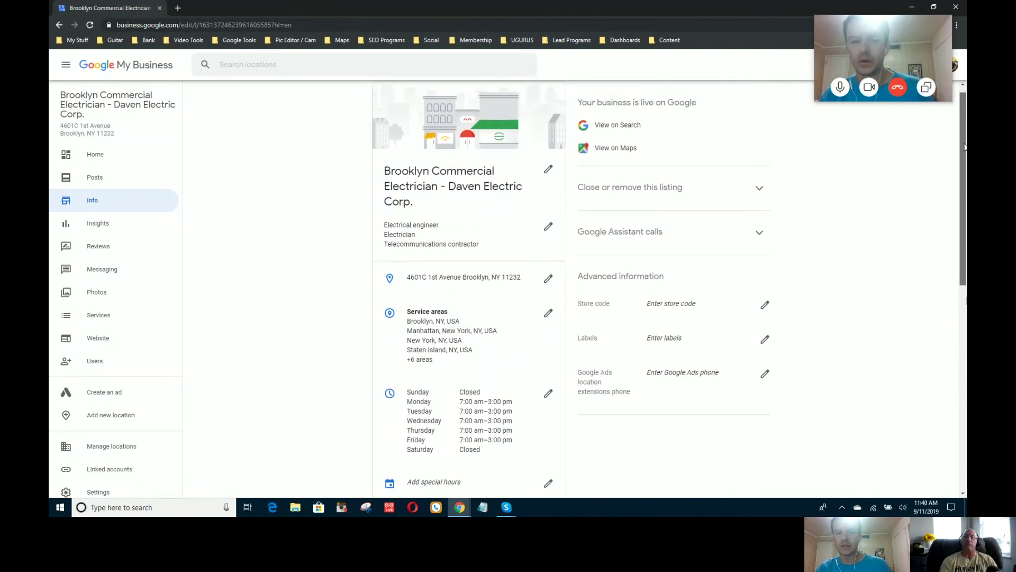
{"action": "mouse_move", "coordinate": [965, 147]}
{"action": "left_mouse_down"}
{"action": "mouse_move", "coordinate": [964, 156]}
{"action": "mouse_move", "coordinate": [964, 144]}
{"action": "left_mouse_up"}
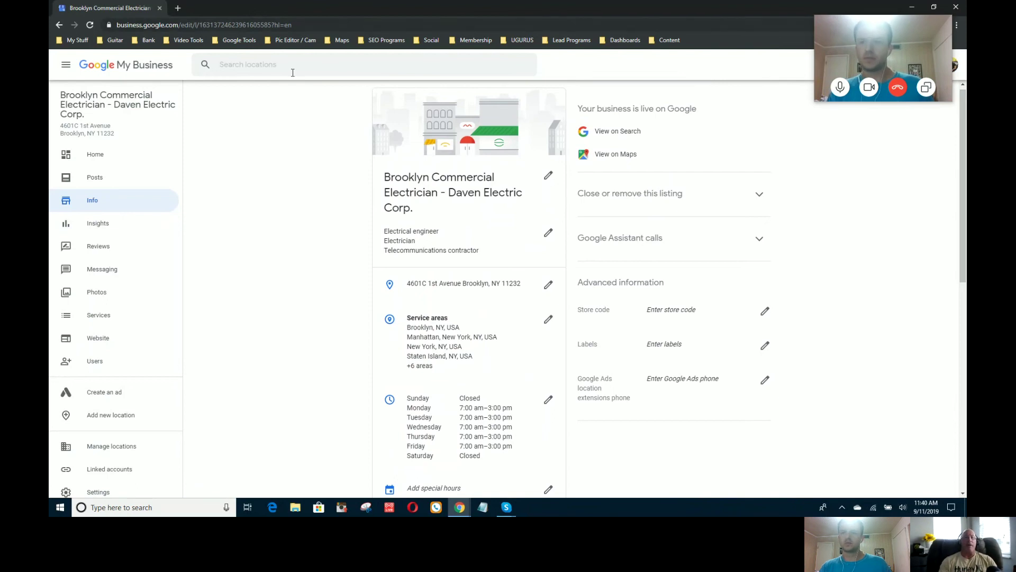
Step: View the description in the 'From the business' dialog, cancel without changes, and open an incognito tab
{"action": "left_click_drag", "start_coordinate": [963, 225], "coordinate": [948, 327]}
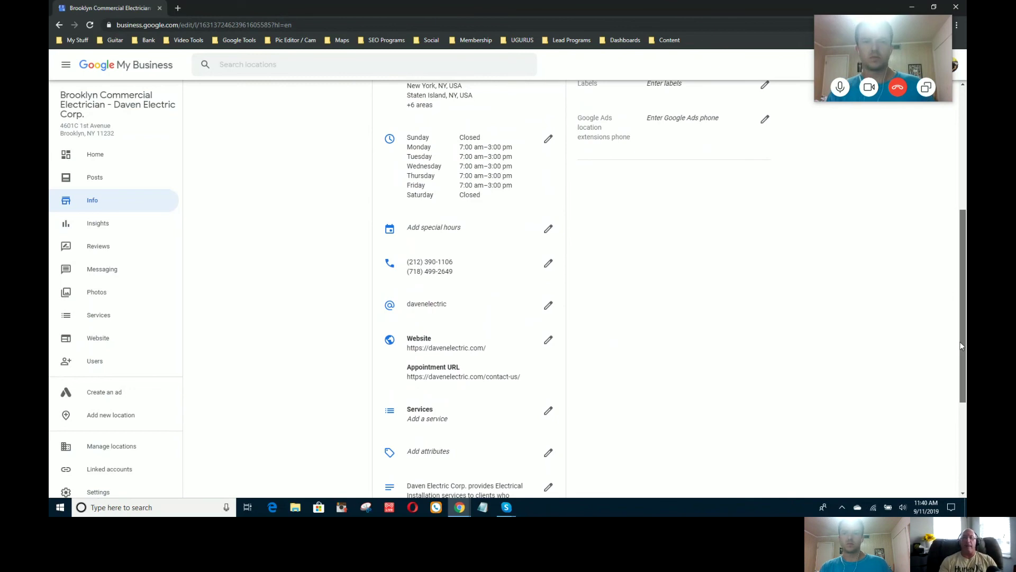
{"action": "scroll", "coordinate": [962, 346], "scroll_direction": "down", "scroll_amount": 4}
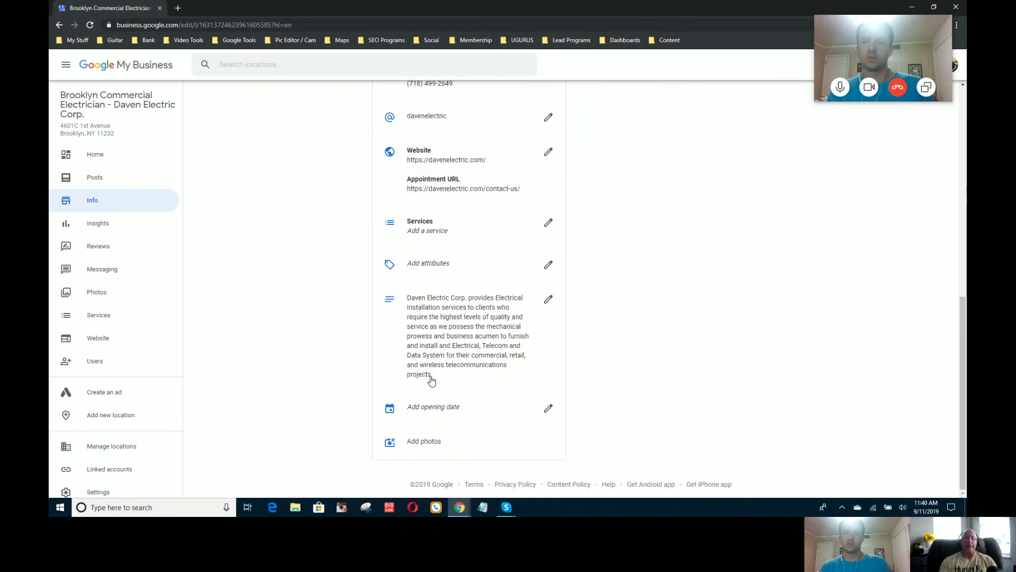
{"action": "triple_click", "coordinate": [408, 290]}
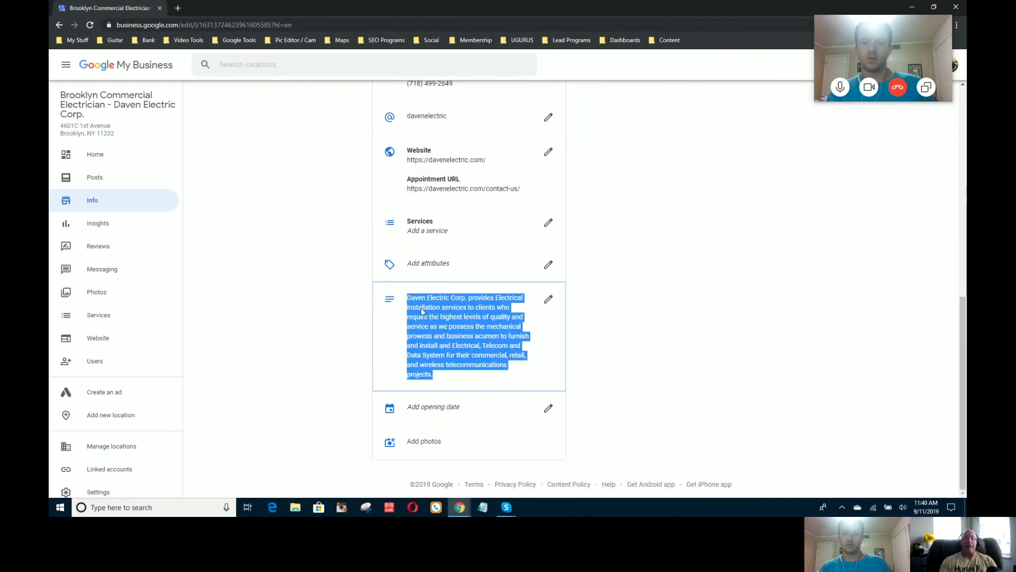
{"action": "left_click", "coordinate": [421, 307]}
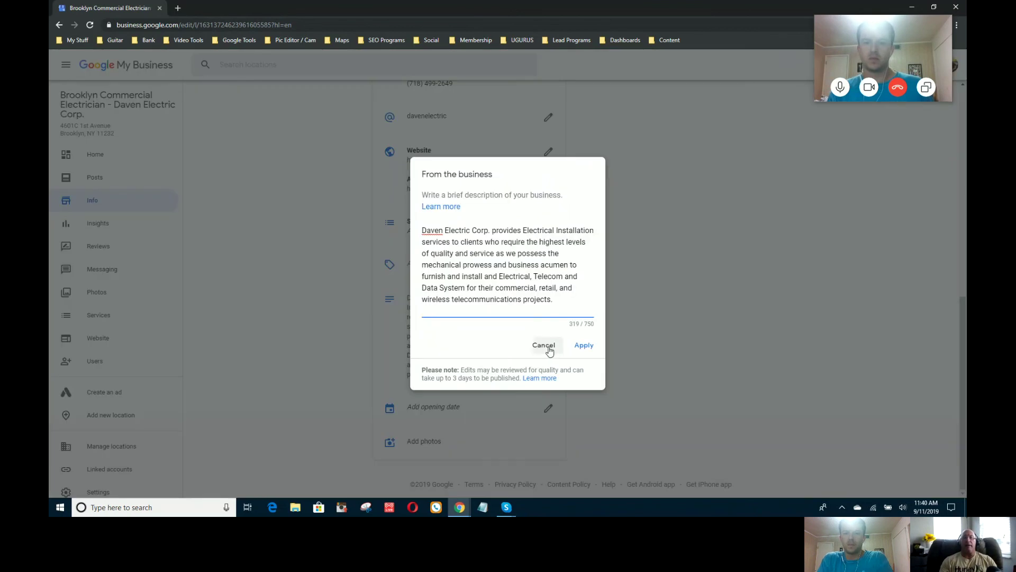
{"action": "left_click", "coordinate": [548, 347]}
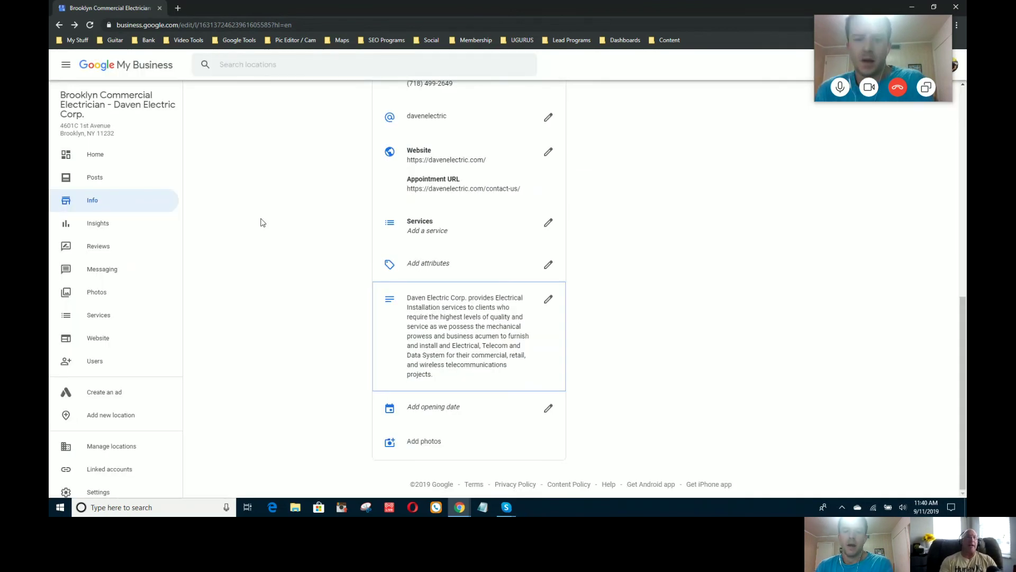
{"action": "left_click", "coordinate": [178, 9]}
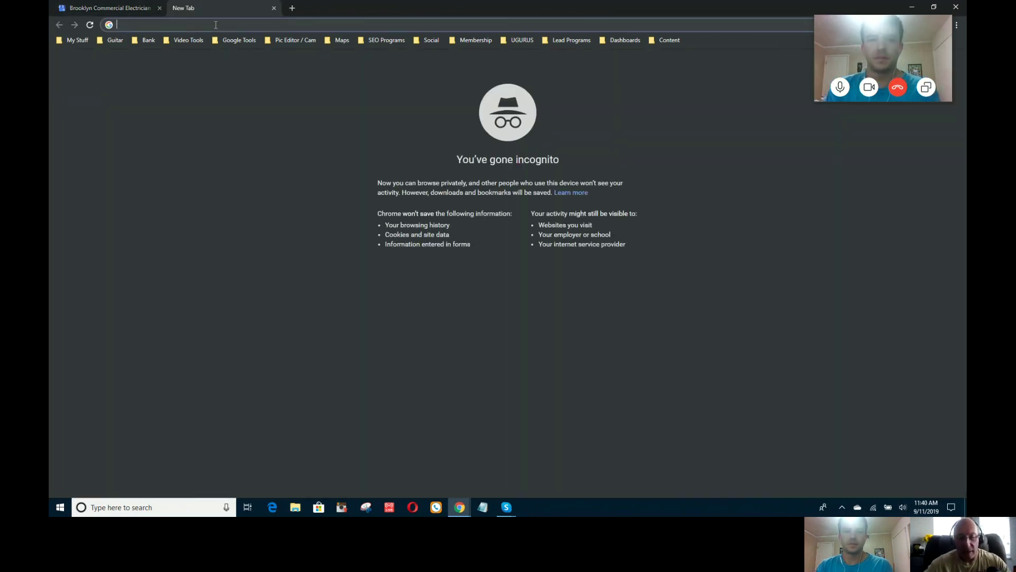
Step: Load wordcounter.com in the incognito tab, then go back to the Brooklyn Commercial Electrician tab
{"action": "type", "text": "wordcou"}
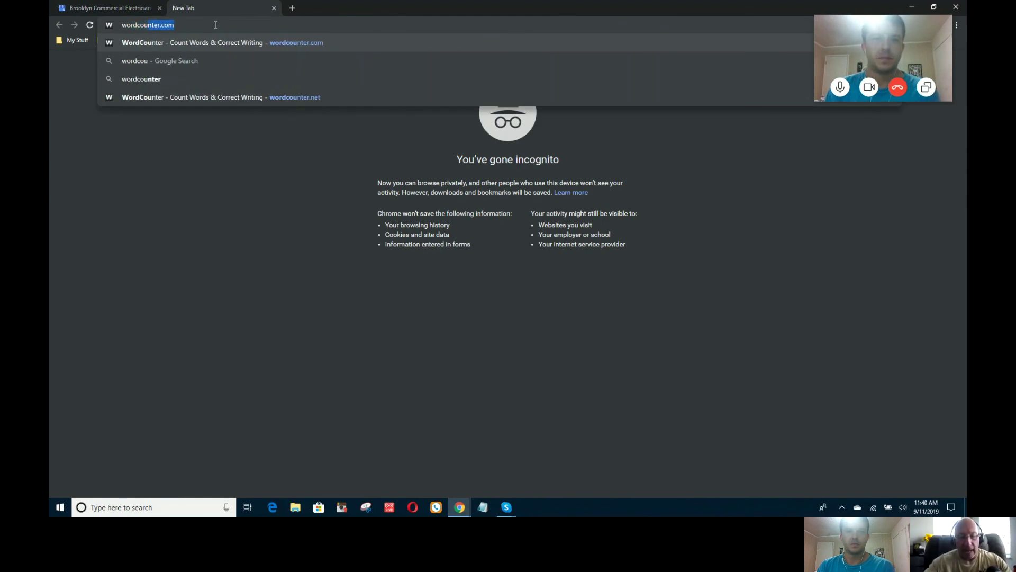
{"action": "type", "text": "nter.com"}
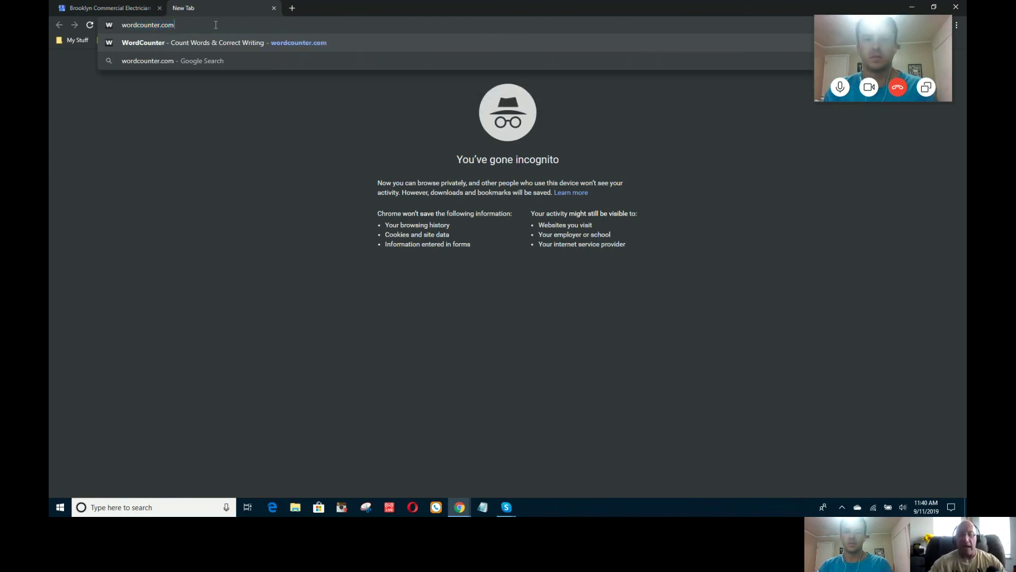
{"action": "key", "text": "Return"}
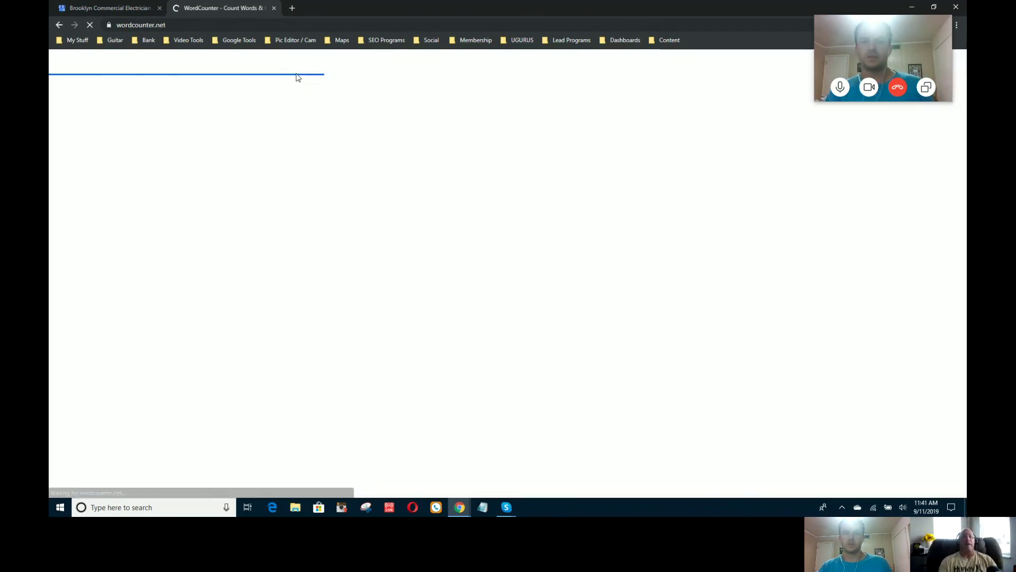
{"action": "left_click", "coordinate": [124, 10]}
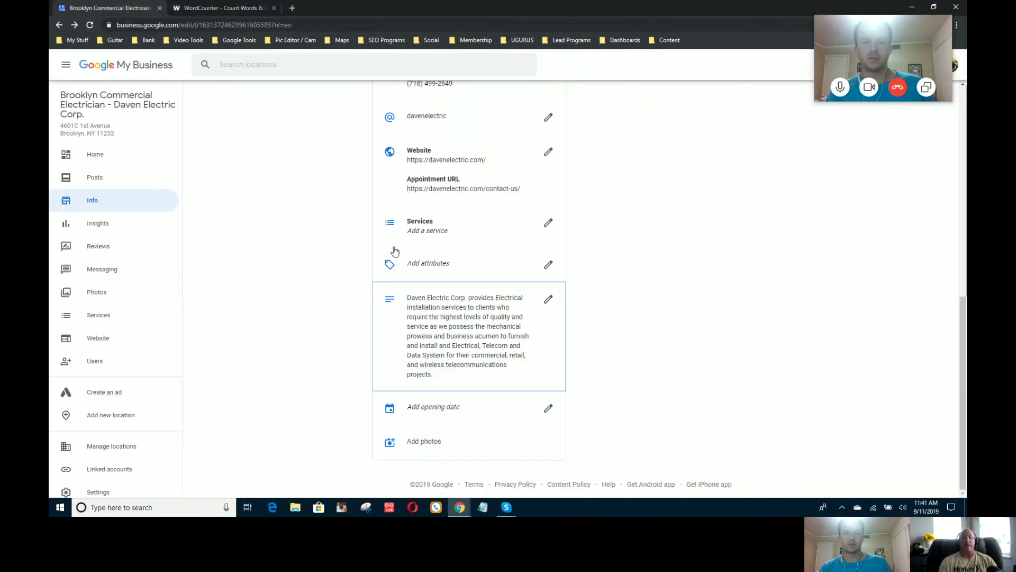
Step: Copy the entire business description text, then bring up the empty WordCounter editor
{"action": "left_click", "coordinate": [454, 337]}
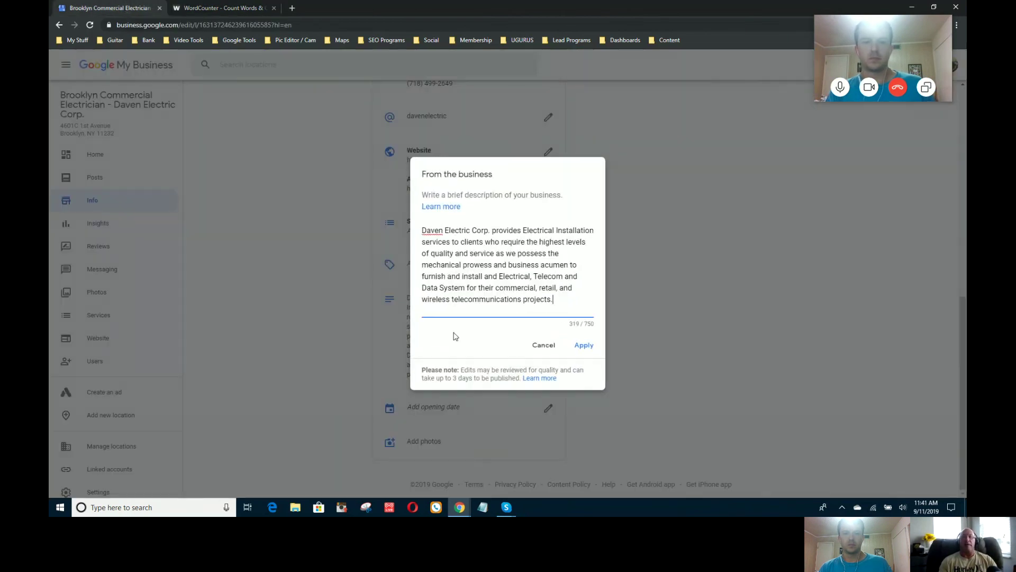
{"action": "left_click_drag", "start_coordinate": [551, 301], "coordinate": [405, 236]}
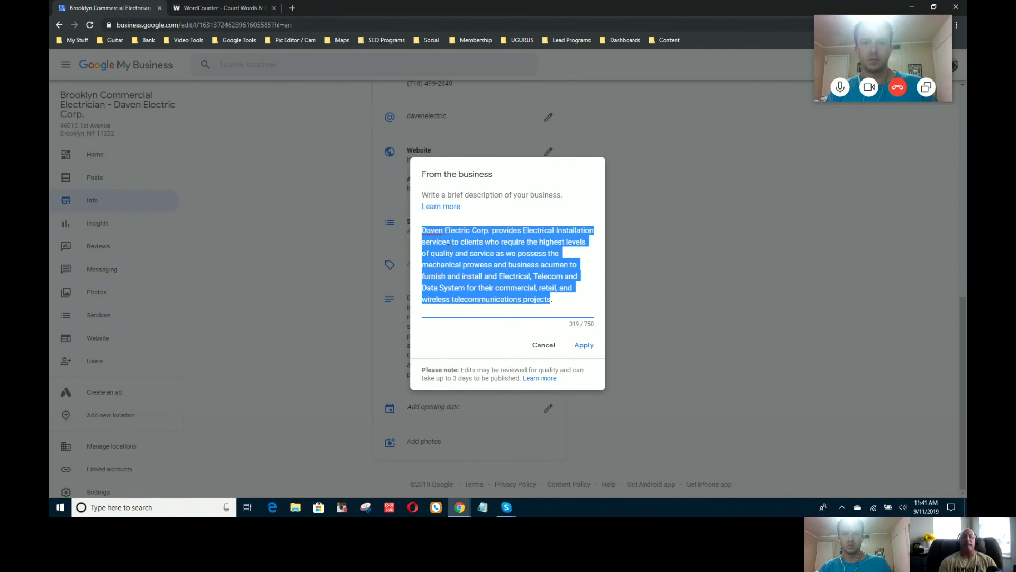
{"action": "right_click", "coordinate": [449, 249]}
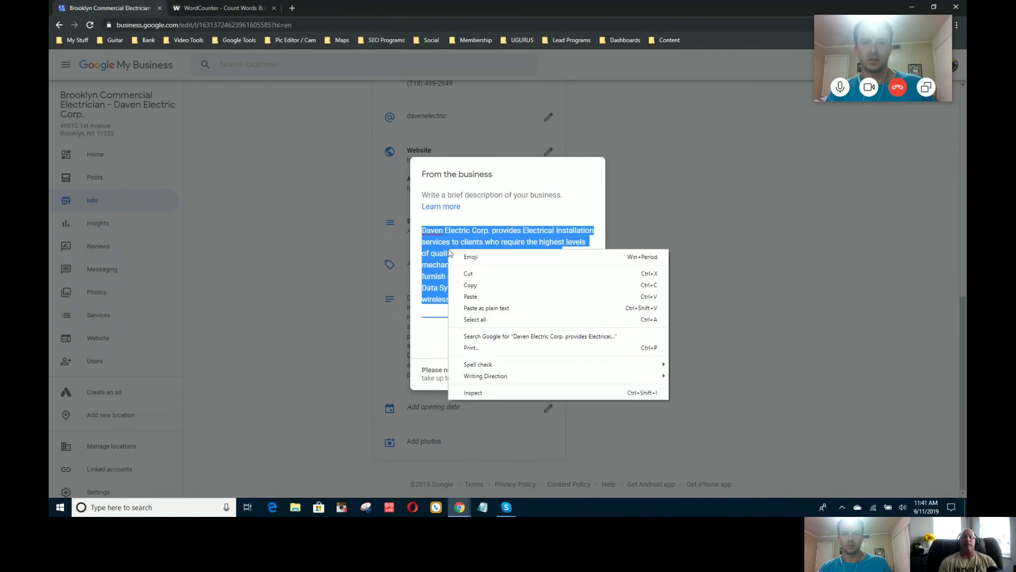
{"action": "left_click", "coordinate": [467, 286]}
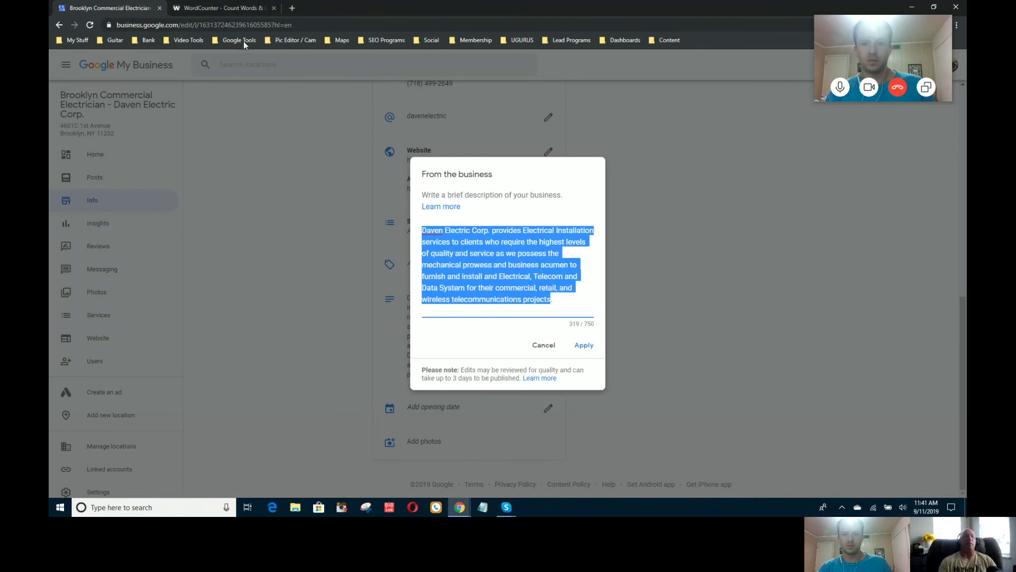
{"action": "left_click", "coordinate": [240, 9]}
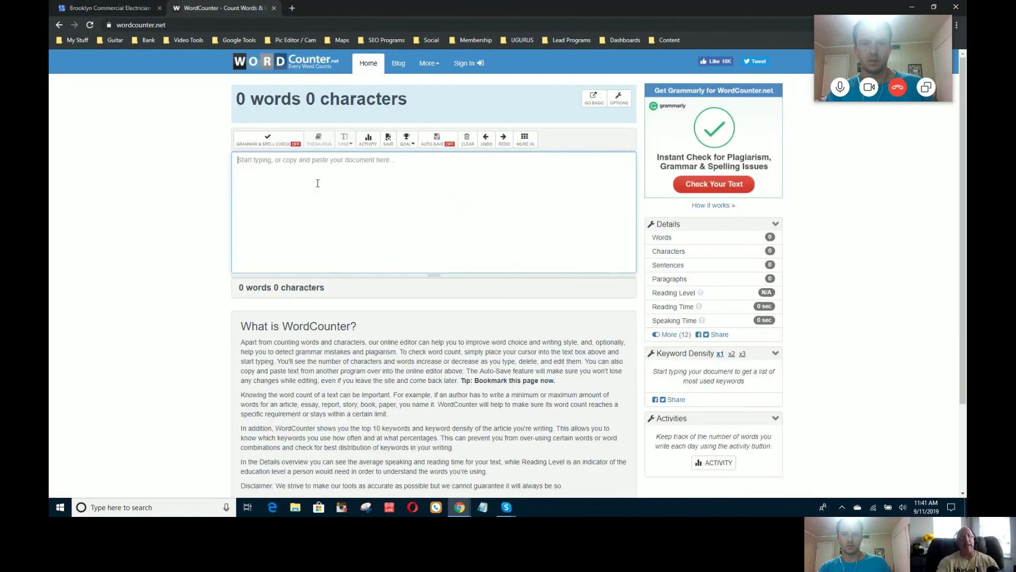
Step: Paste the description into WordCounter to confirm 45 words and 318 characters, then return to the listing
{"action": "key", "text": "ctrl+v"}
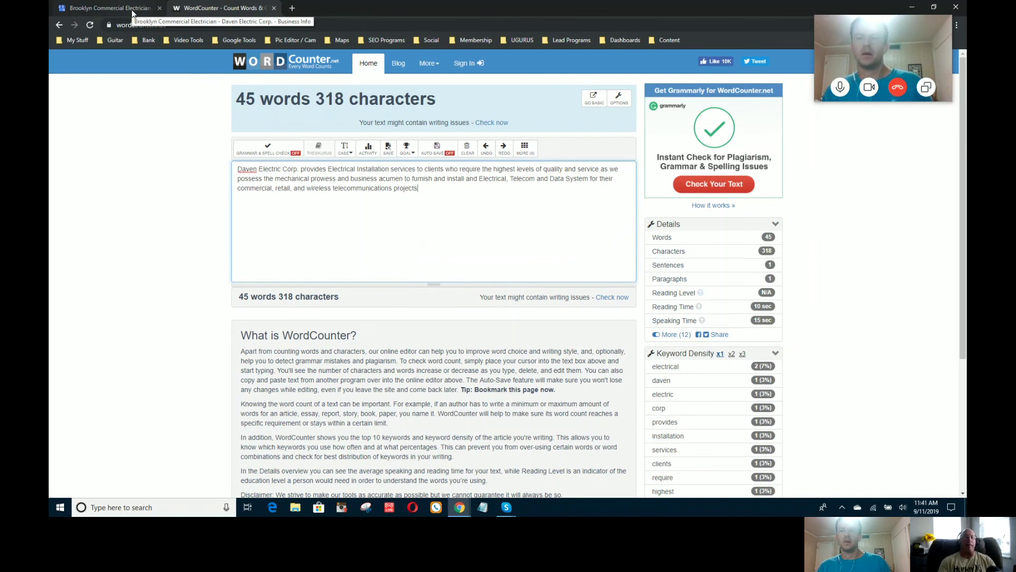
{"action": "left_click", "coordinate": [132, 13]}
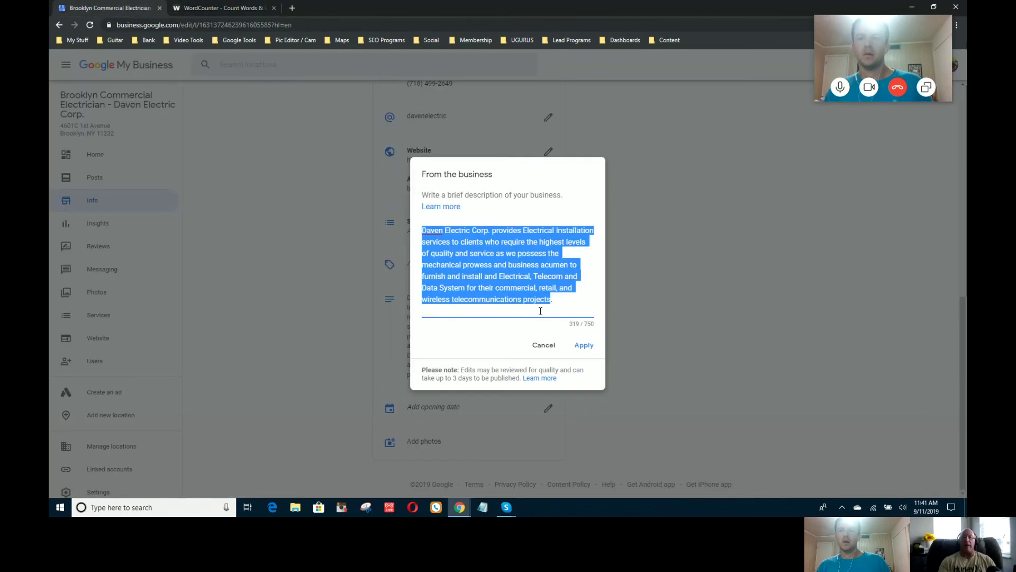
Step: Apply the updated business description to the listing and open a new browser tab
{"action": "left_click", "coordinate": [588, 346]}
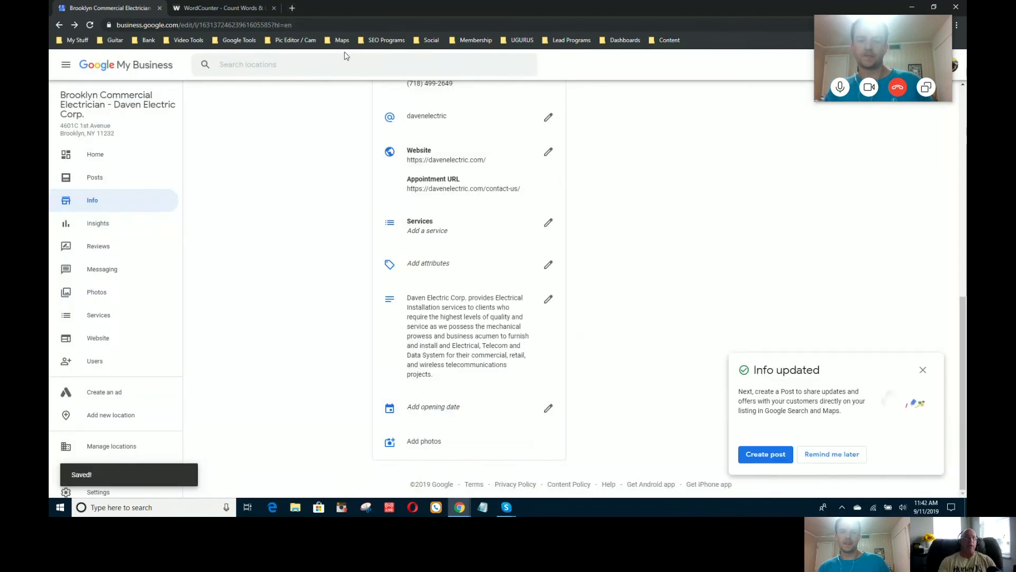
{"action": "left_click", "coordinate": [293, 8]}
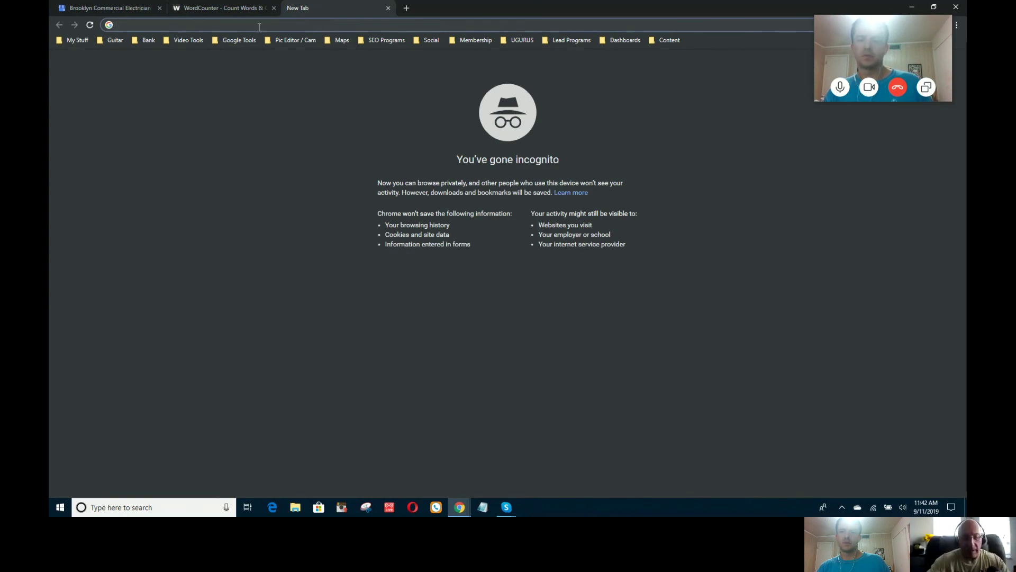
Step: Go to youtube.com and search for 'electrician'
{"action": "type", "text": "youtube"}
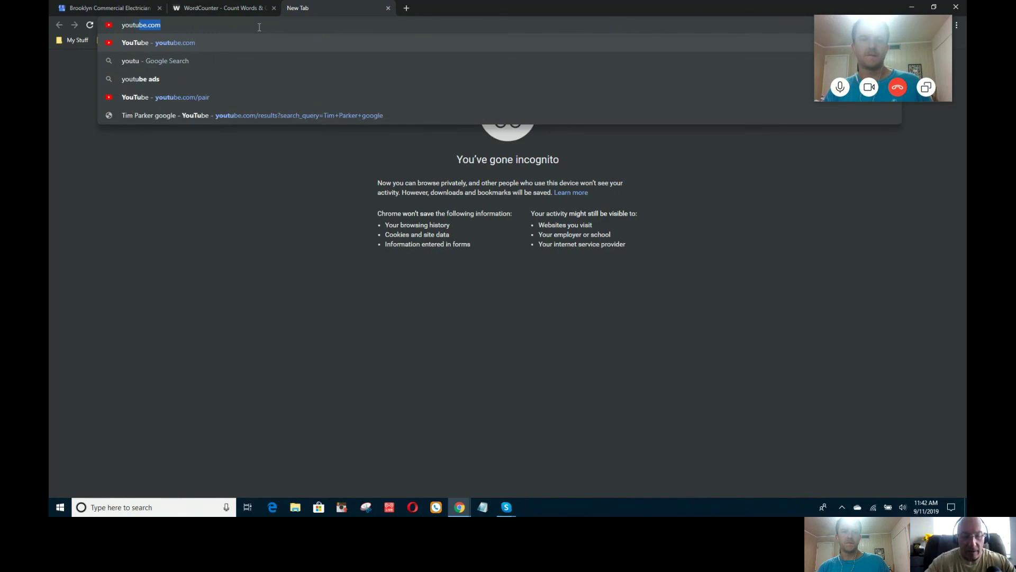
{"action": "type", "text": ".com"}
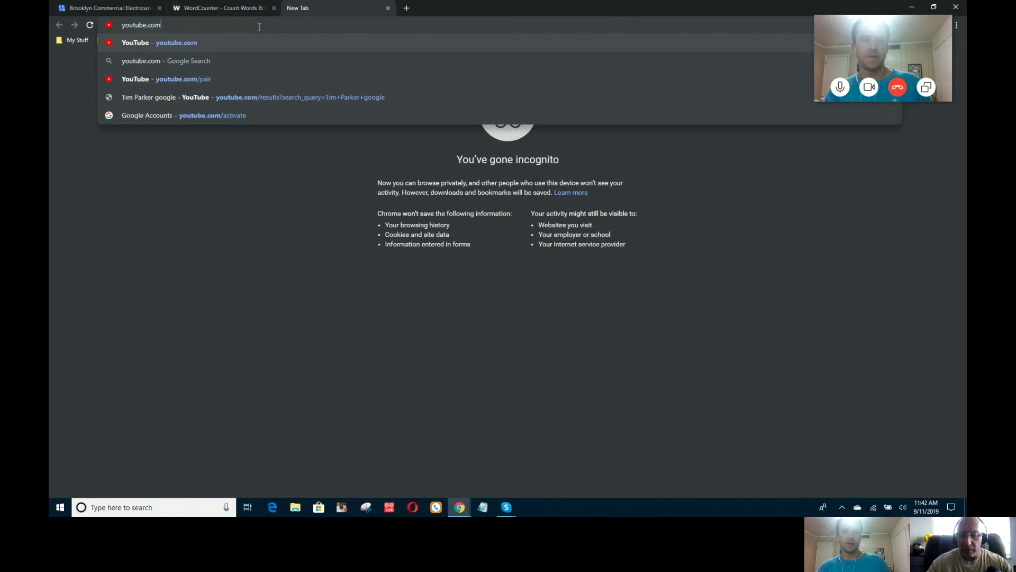
{"action": "key", "text": "Return"}
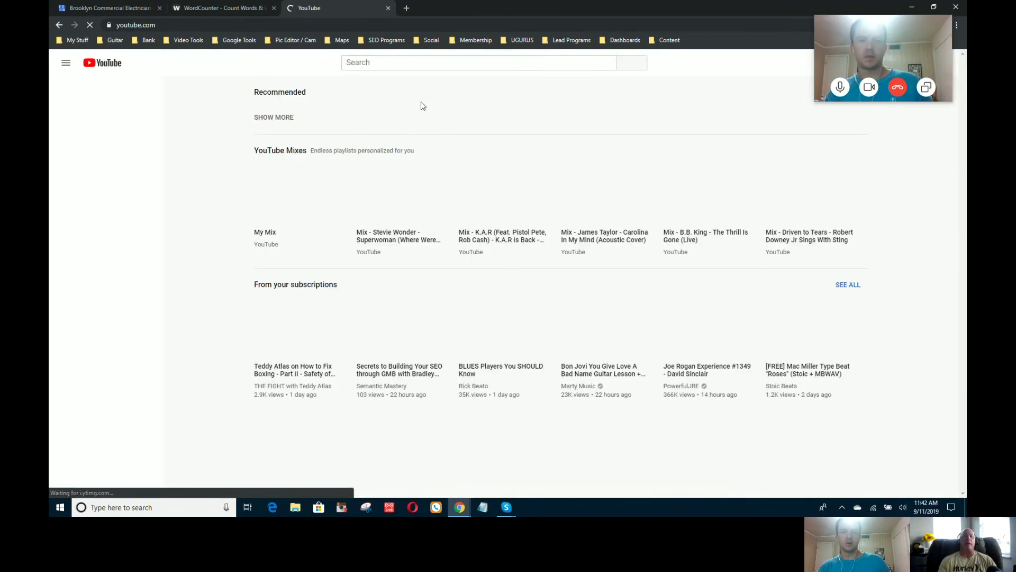
{"action": "left_click", "coordinate": [417, 60]}
{"action": "type", "text": "elec"}
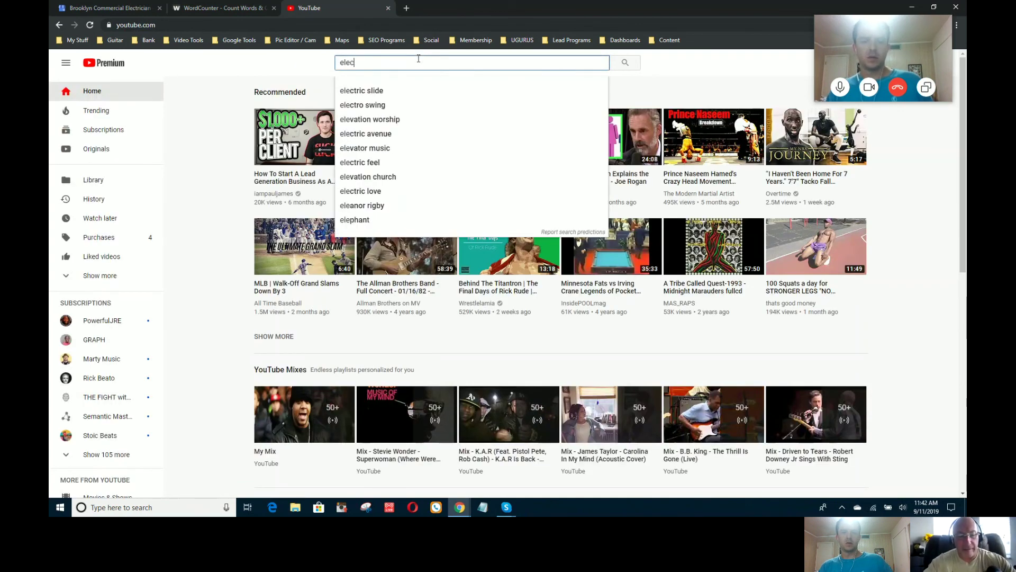
{"action": "type", "text": "trici"}
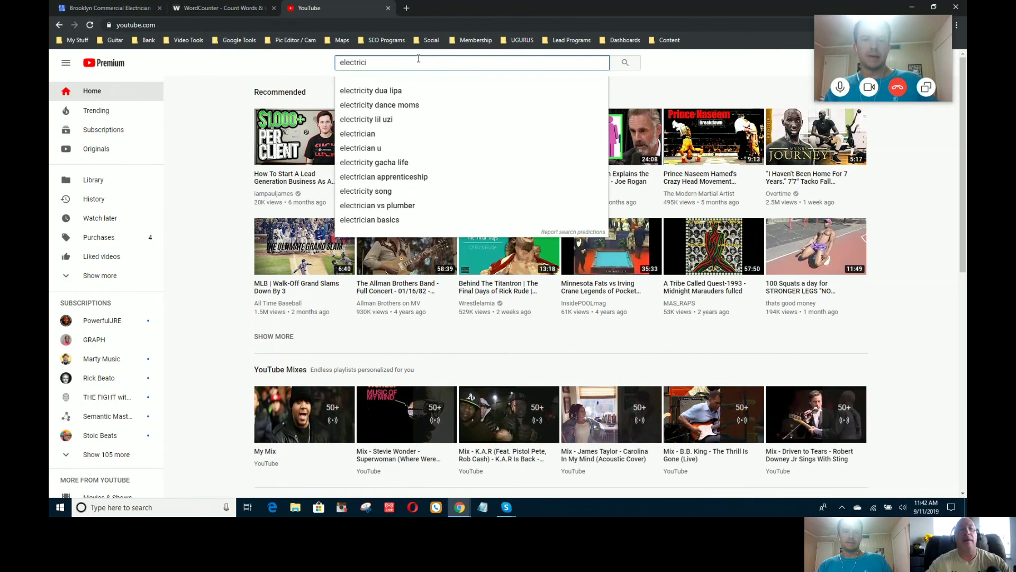
{"action": "type", "text": "an"}
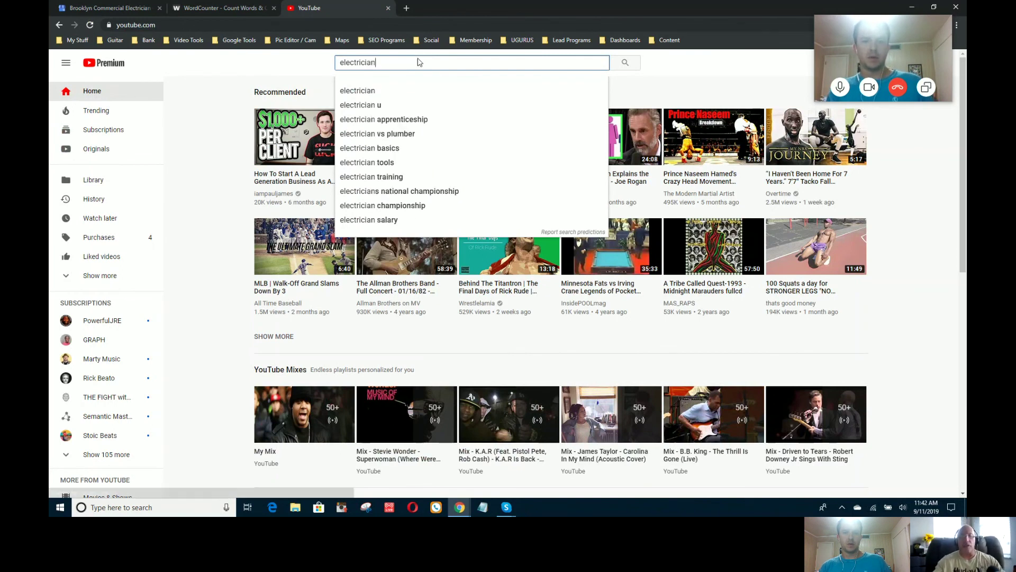
{"action": "key", "text": "Return"}
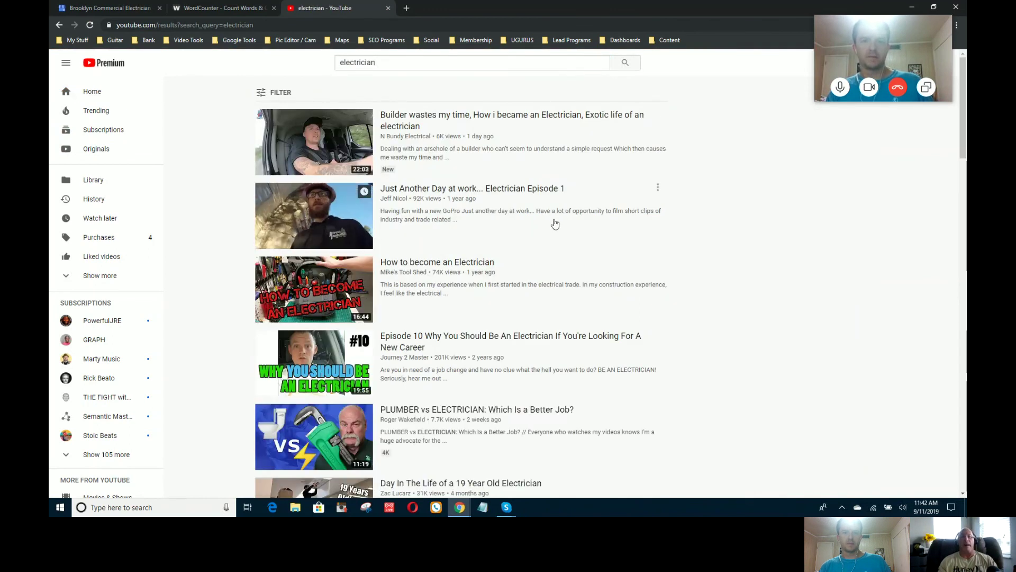
Step: Open the 'How to become an Electrician' video paused at 0:00 and select its transcript text
{"action": "left_click", "coordinate": [344, 285]}
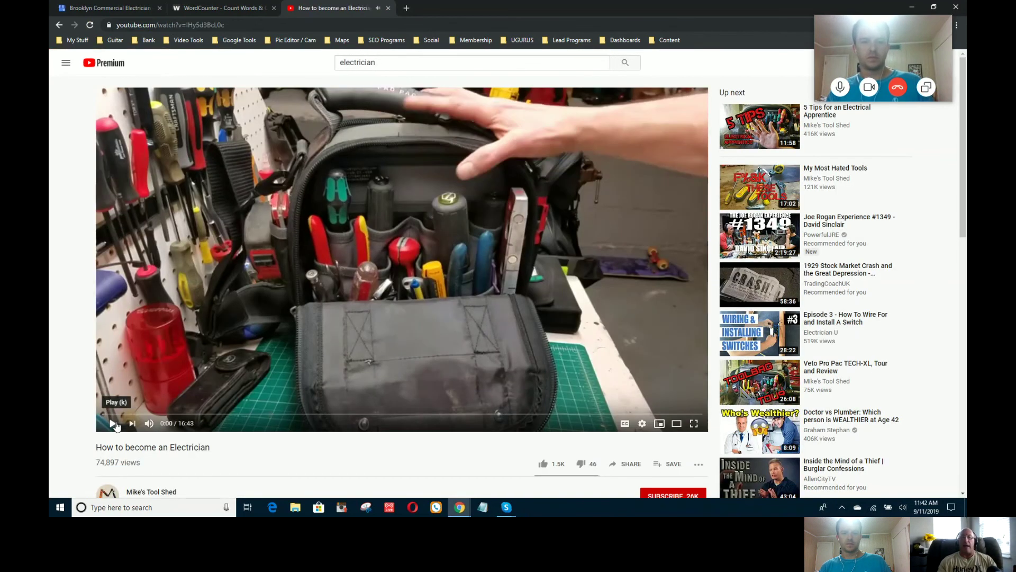
{"action": "left_click", "coordinate": [113, 424]}
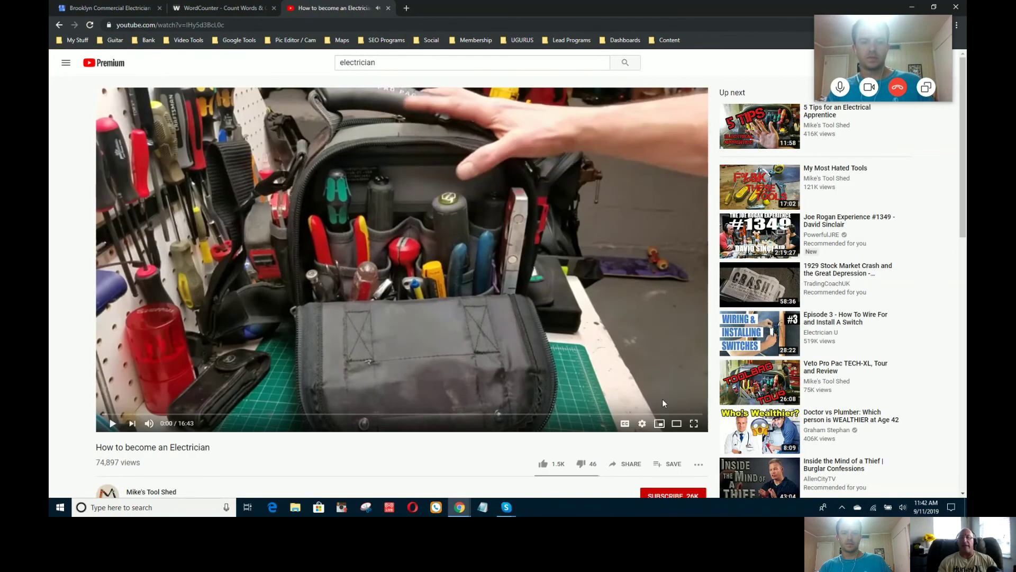
{"action": "left_click", "coordinate": [699, 465]}
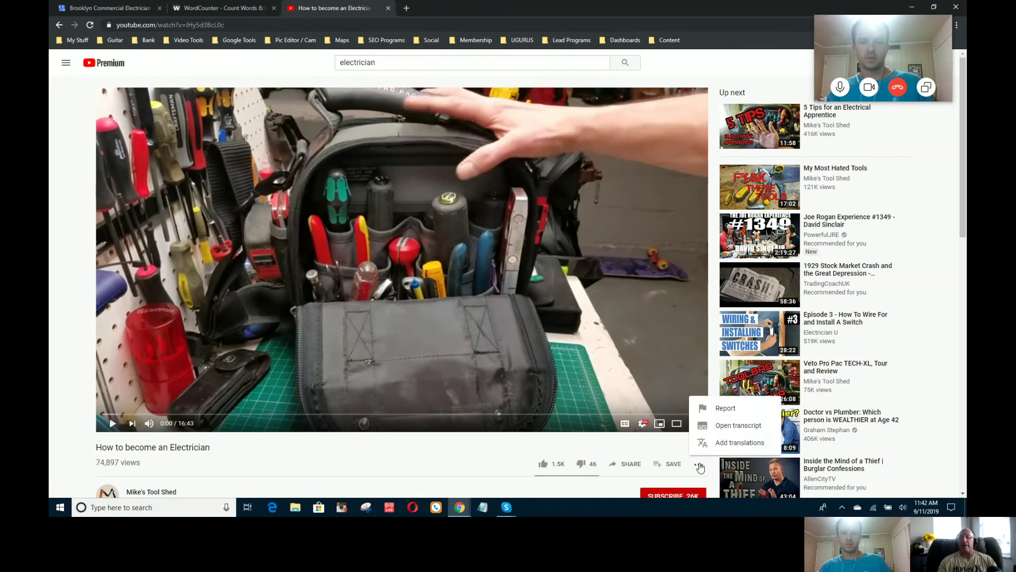
{"action": "left_click", "coordinate": [725, 427]}
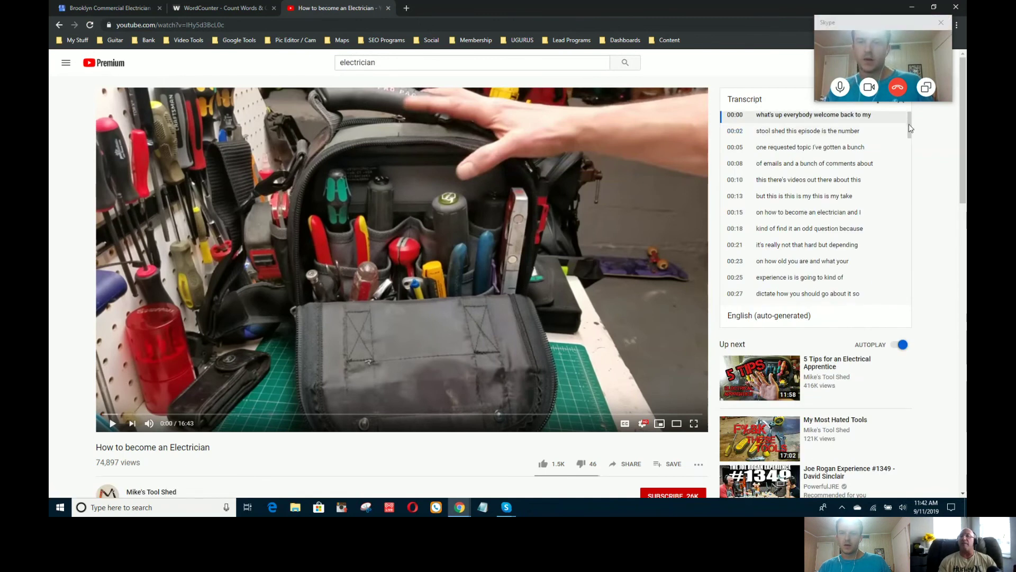
{"action": "scroll", "coordinate": [909, 129], "scroll_direction": "up", "scroll_amount": 1}
{"action": "left_click_drag", "start_coordinate": [757, 119], "coordinate": [851, 358]}
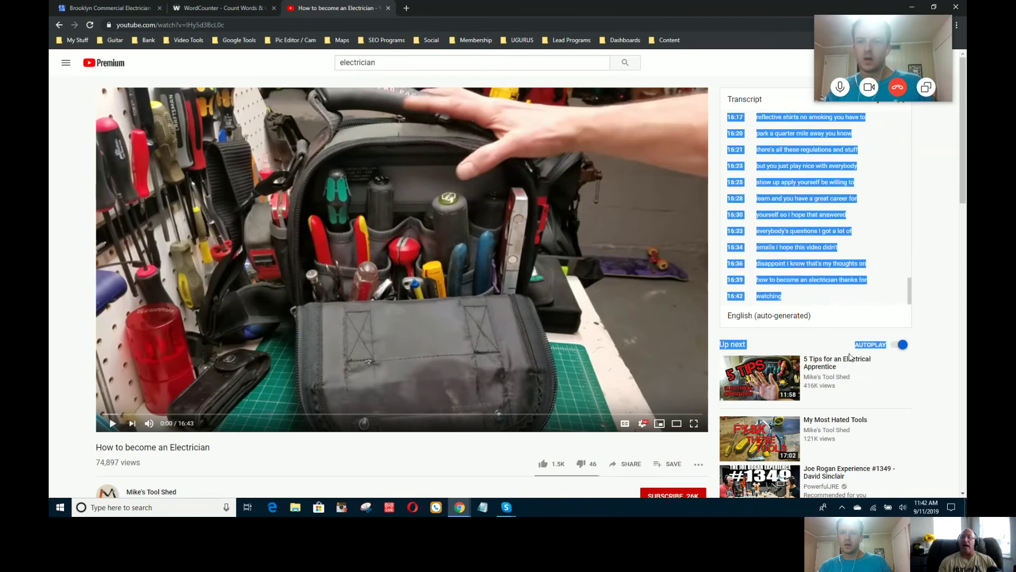
Step: Copy the selected transcript and paste it into the empty Notepad document
{"action": "right_click", "coordinate": [791, 215]}
{"action": "left_click", "coordinate": [792, 222]}
{"action": "left_click", "coordinate": [486, 507]}
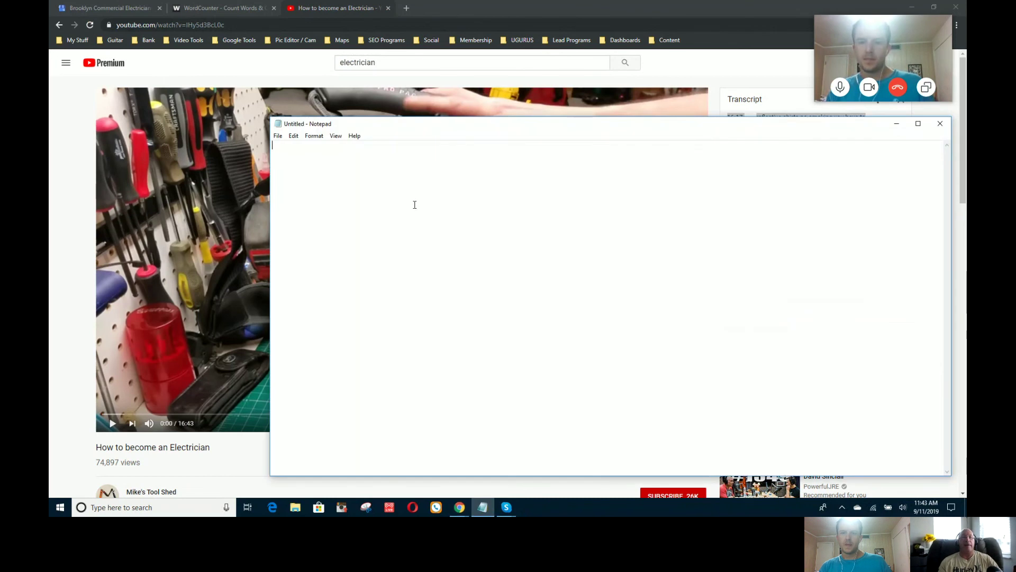
{"action": "key", "text": "ctrl+v"}
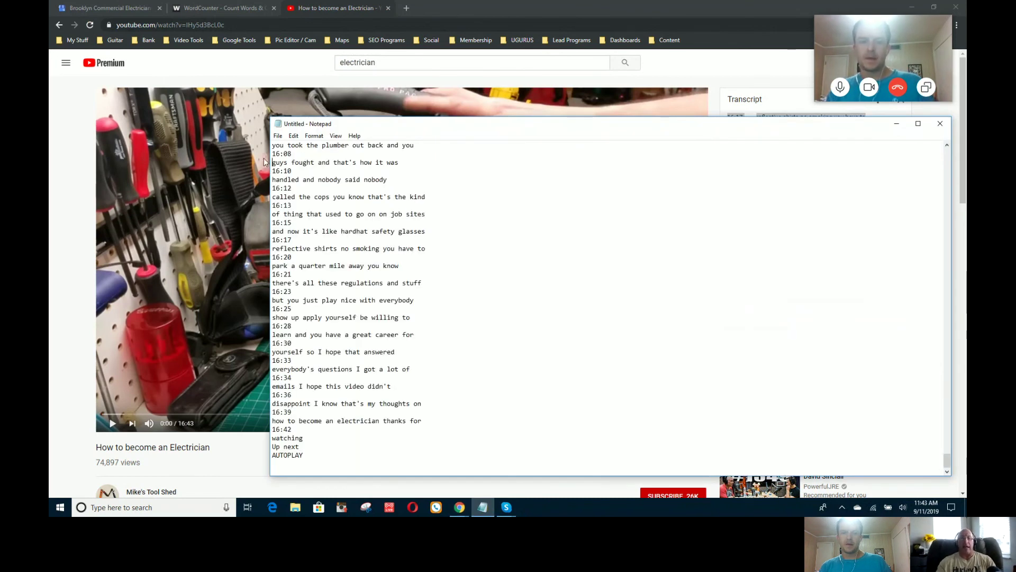
Step: Delete the stray 16:08, 16:10, 16:06 and 16:04 timestamp lines from the top of the transcript
{"action": "left_click_drag", "start_coordinate": [294, 154], "coordinate": [284, 151]}
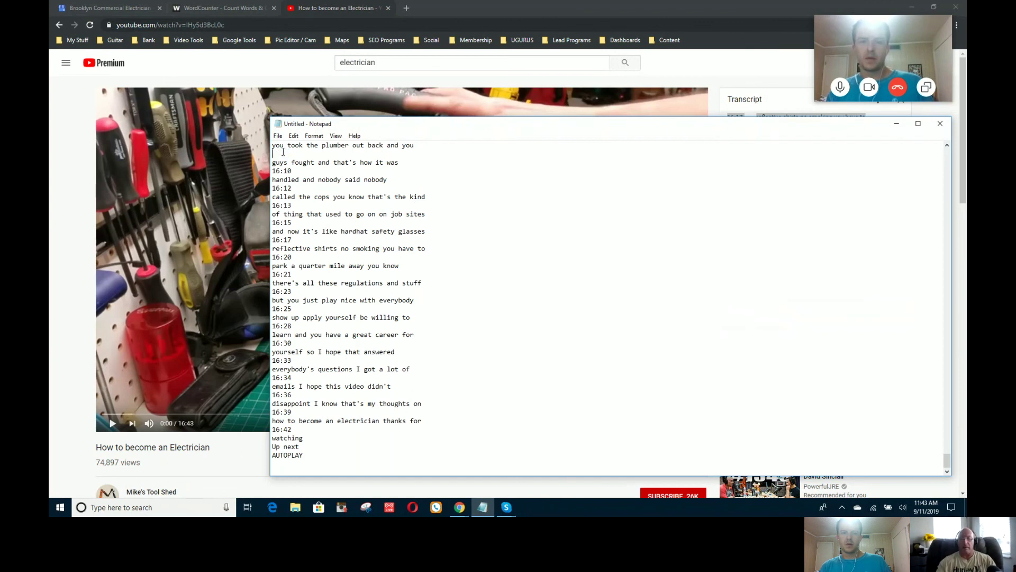
{"action": "key", "text": "Delete"}
{"action": "left_click_drag", "start_coordinate": [292, 171], "coordinate": [272, 170]}
{"action": "key", "text": "Delete"}
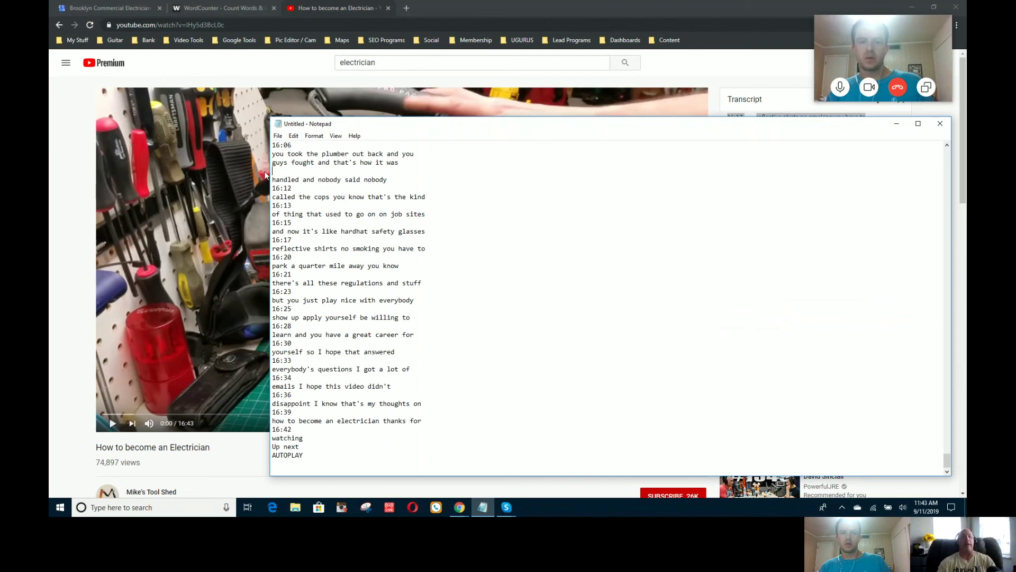
{"action": "key", "text": "Delete"}
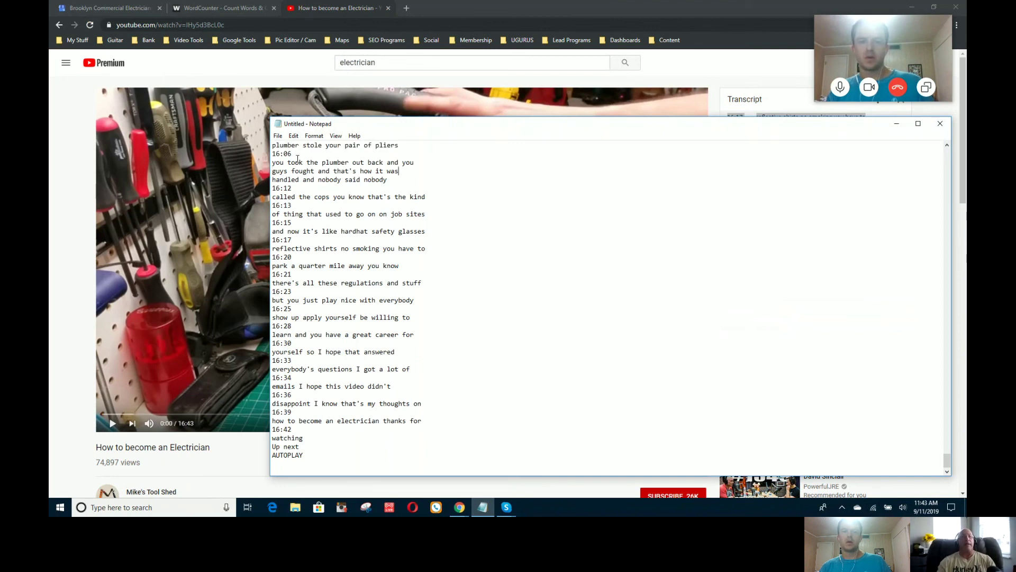
{"action": "left_click_drag", "start_coordinate": [293, 154], "coordinate": [251, 158]}
{"action": "key", "text": "Delete"}
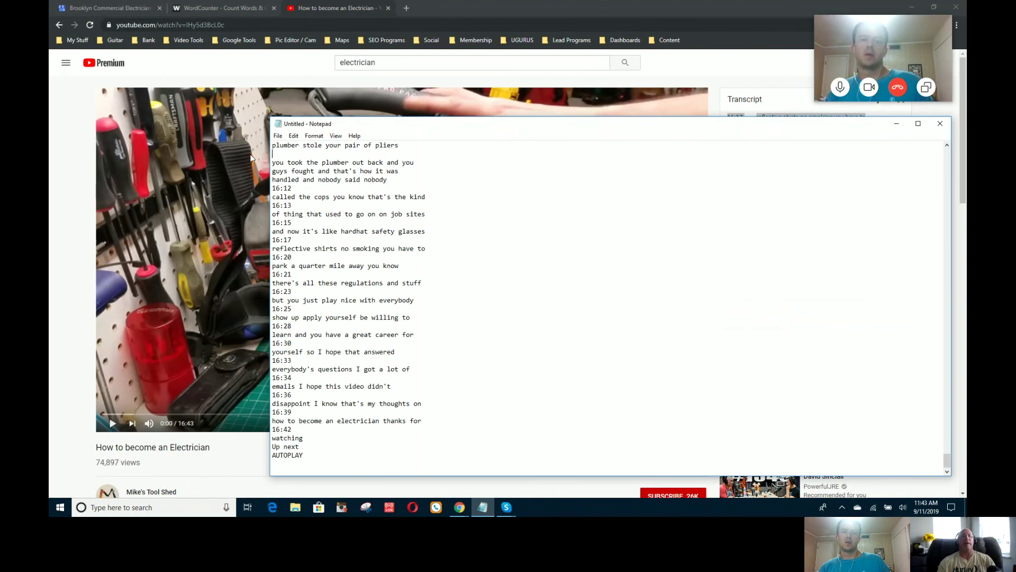
{"action": "key", "text": "BackSpace"}
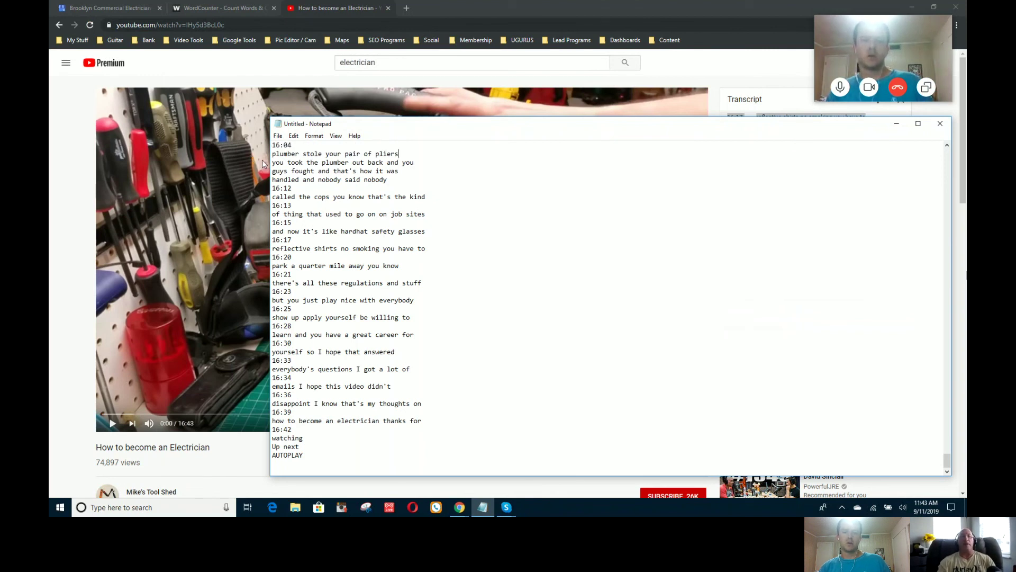
{"action": "double_click", "coordinate": [297, 144]}
{"action": "key", "text": "Delete"}
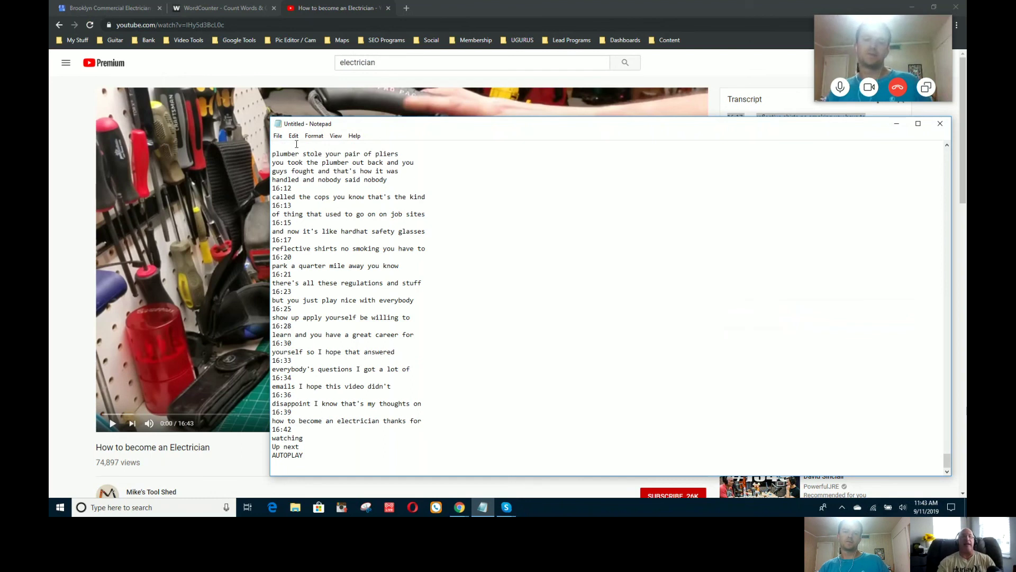
{"action": "left_click_drag", "start_coordinate": [947, 458], "coordinate": [963, 144]}
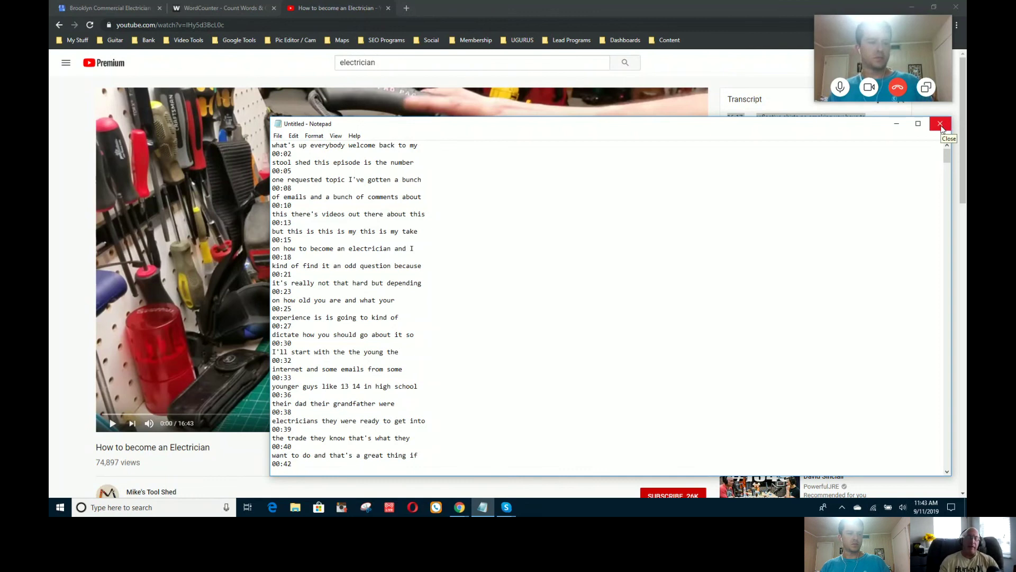
Step: Close Notepad and discard the transcript with Don't Save
{"action": "left_click", "coordinate": [941, 125]}
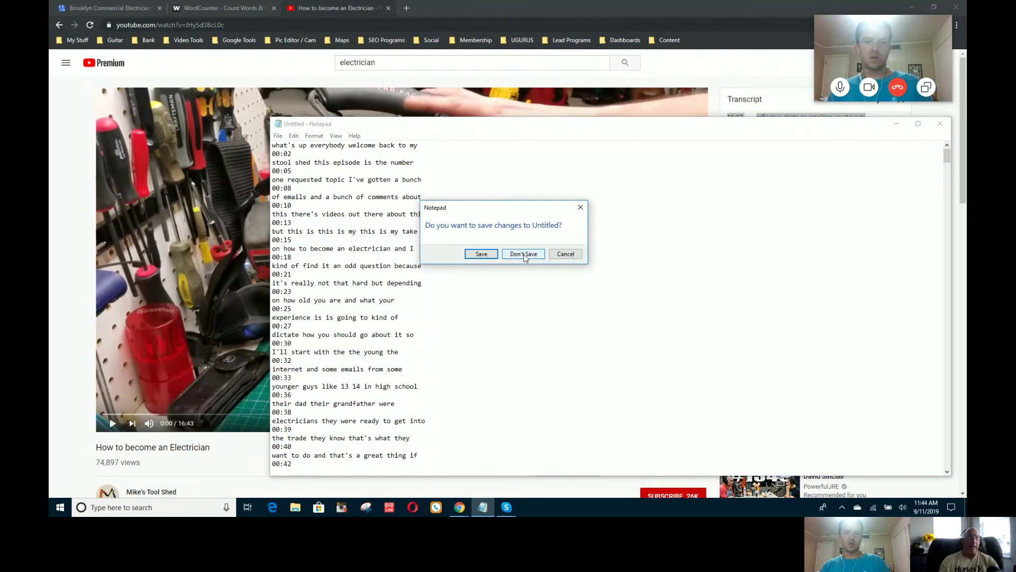
{"action": "left_click", "coordinate": [524, 254]}
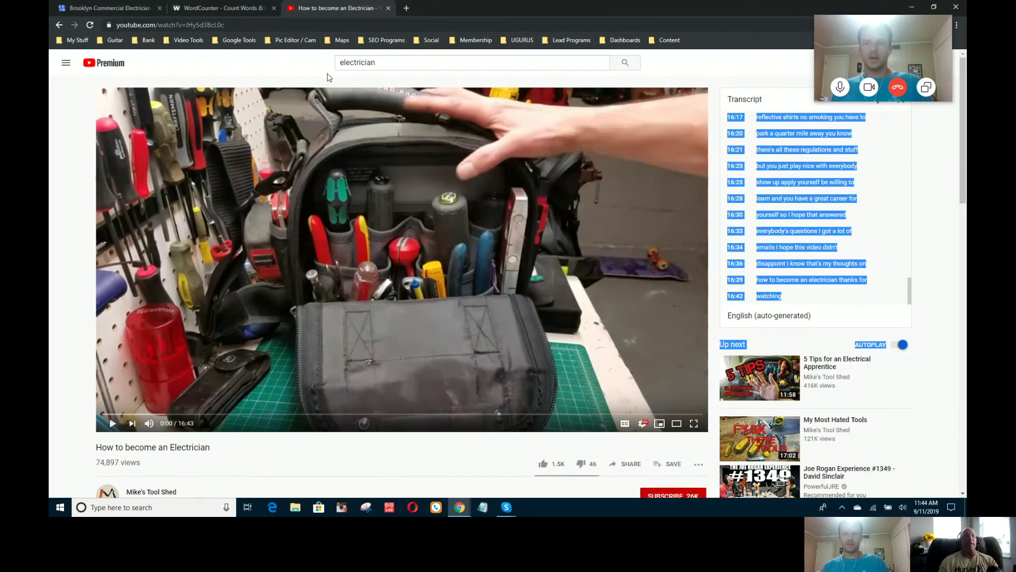
Step: Return to the Brooklyn Commercial Electrician listing tab and dismiss the 'Info updated' notice
{"action": "left_click", "coordinate": [242, 9]}
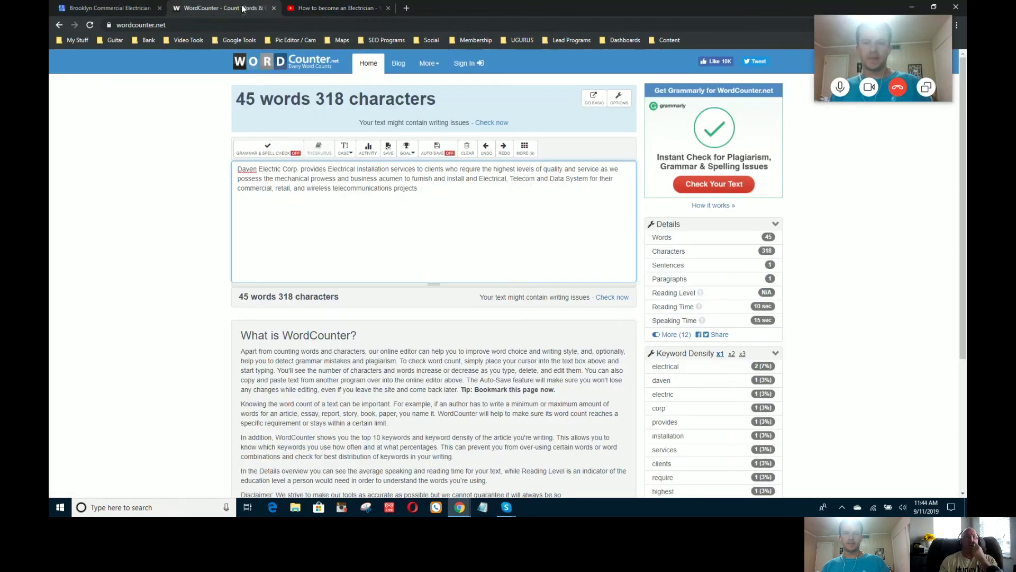
{"action": "left_click", "coordinate": [131, 10]}
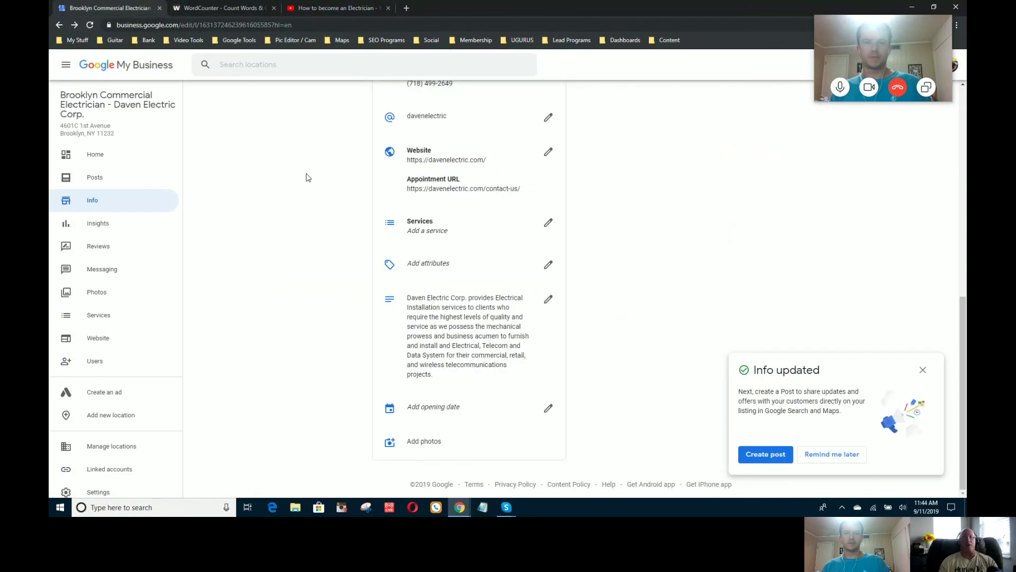
{"action": "left_click", "coordinate": [923, 369]}
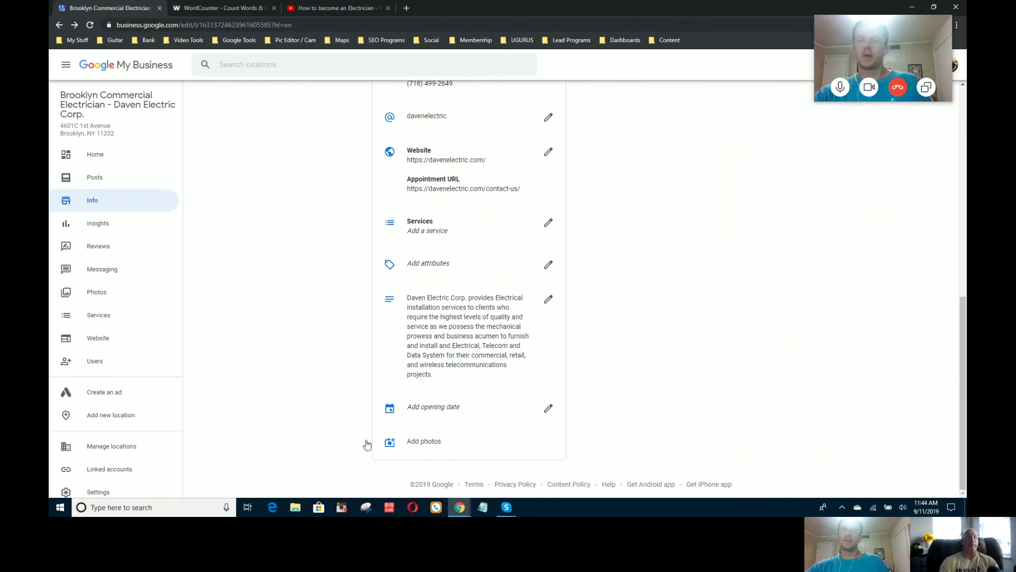
Step: Open the listing's Photos, check the Video and 360 tabs, and view the 360 street photo full-screen
{"action": "left_click", "coordinate": [106, 298]}
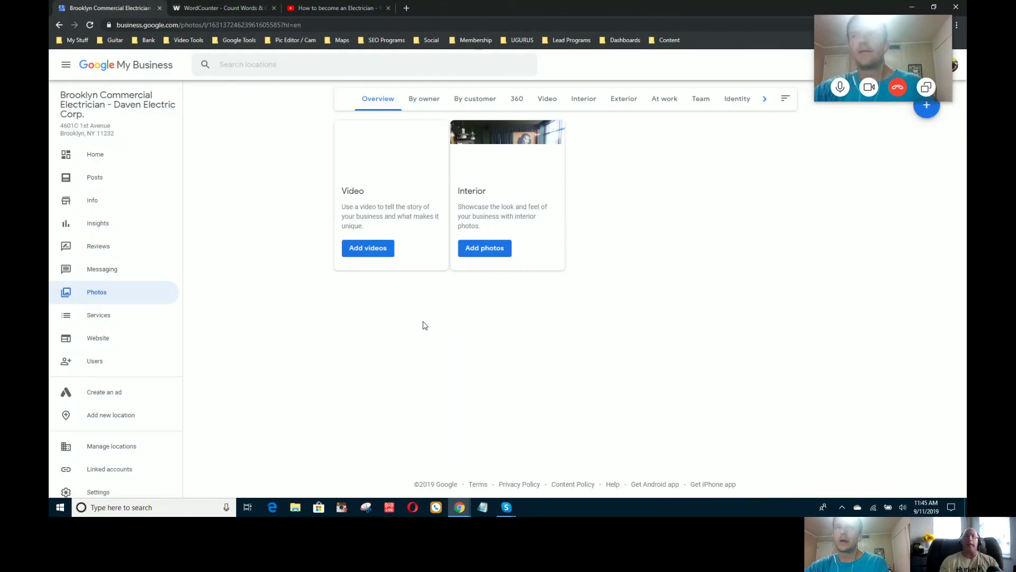
{"action": "left_click", "coordinate": [549, 104]}
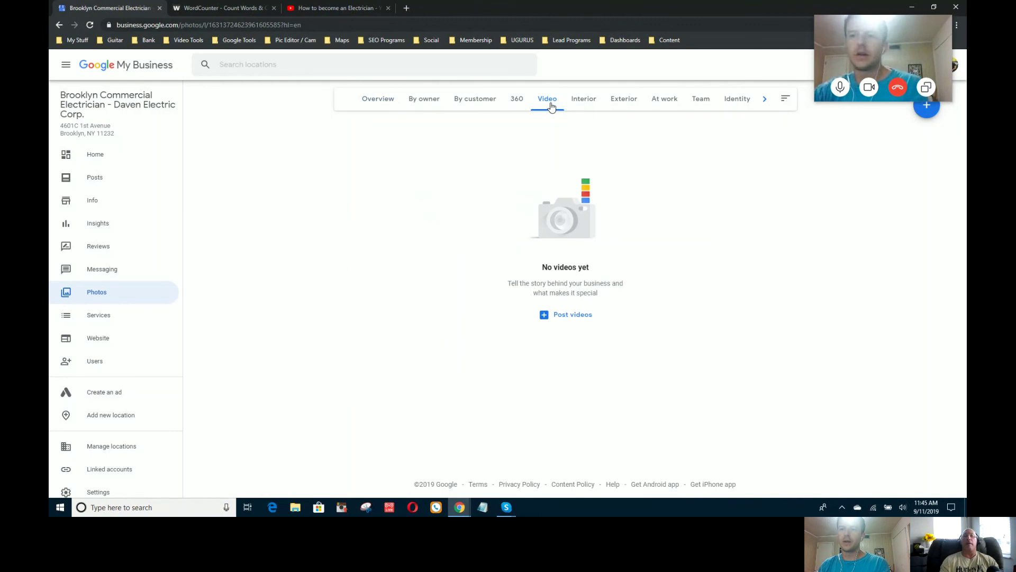
{"action": "left_click", "coordinate": [517, 102]}
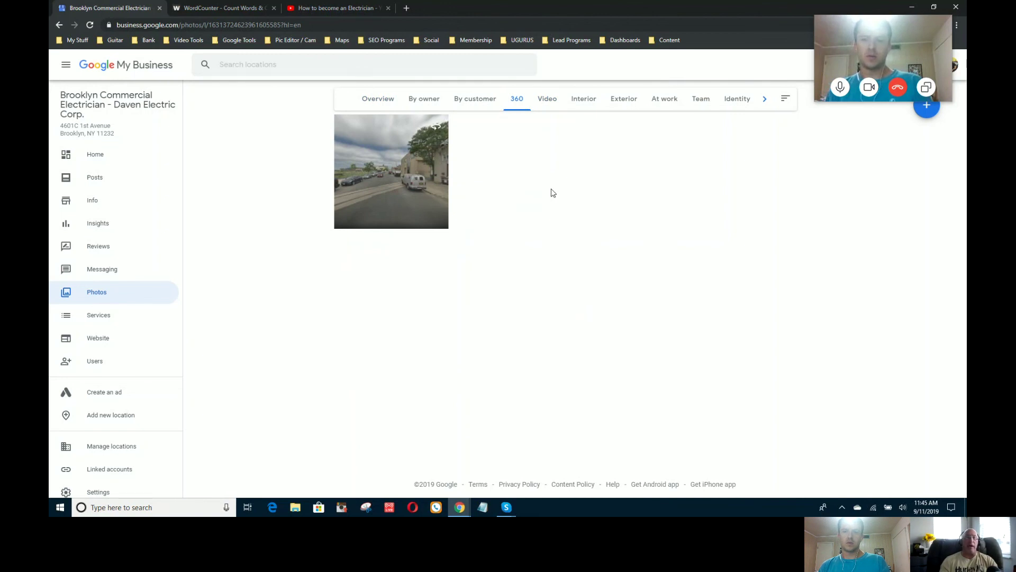
{"action": "left_click", "coordinate": [409, 181]}
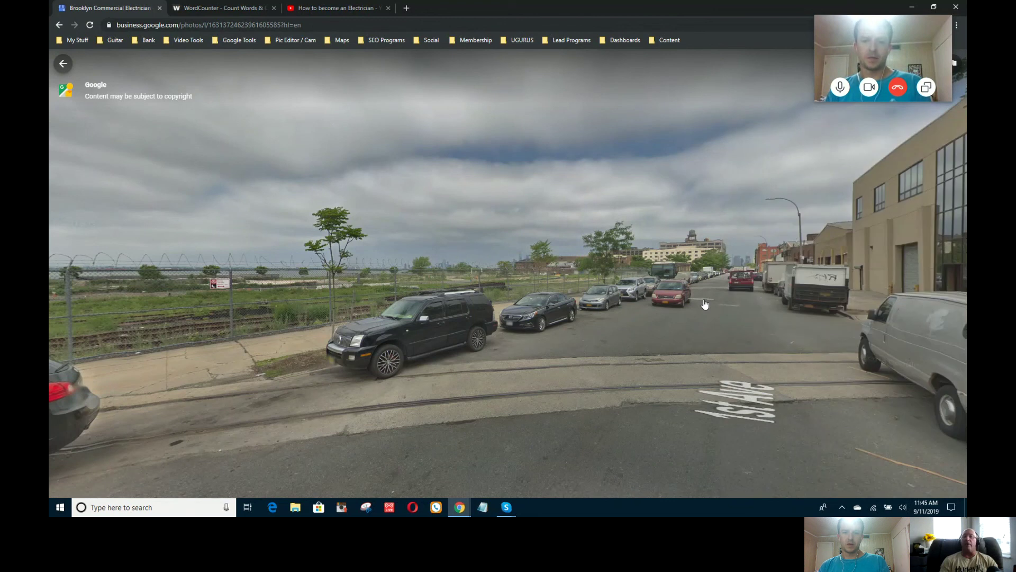
Step: Rotate the panorama and move along 1st Ave in street view, then close it back to Photos
{"action": "left_click_drag", "start_coordinate": [704, 304], "coordinate": [606, 297]}
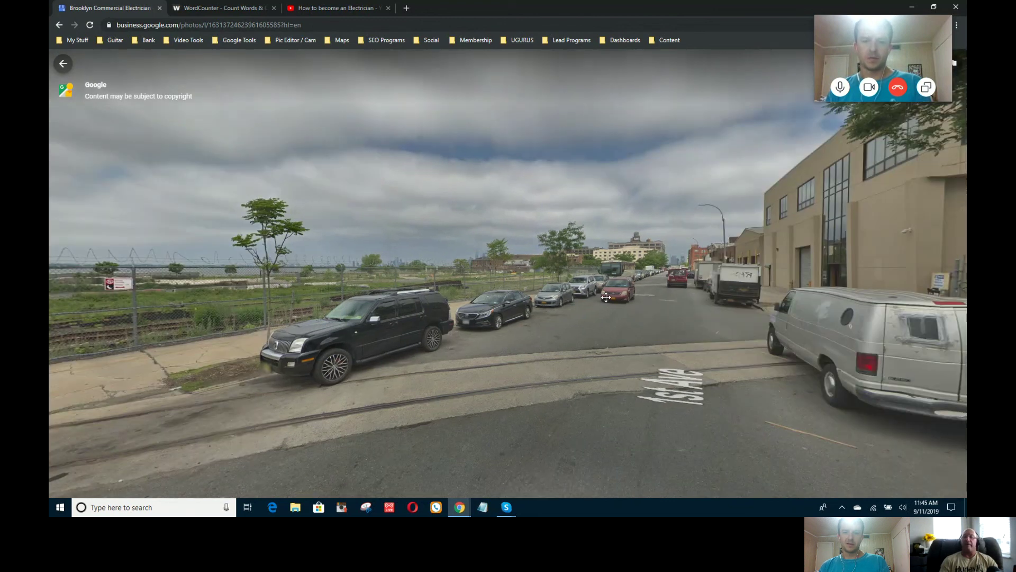
{"action": "key", "text": "Right"}
{"action": "key", "text": "Right"}
{"action": "key", "text": "Right"}
{"action": "key", "text": "Right"}
{"action": "key", "text": "Right"}
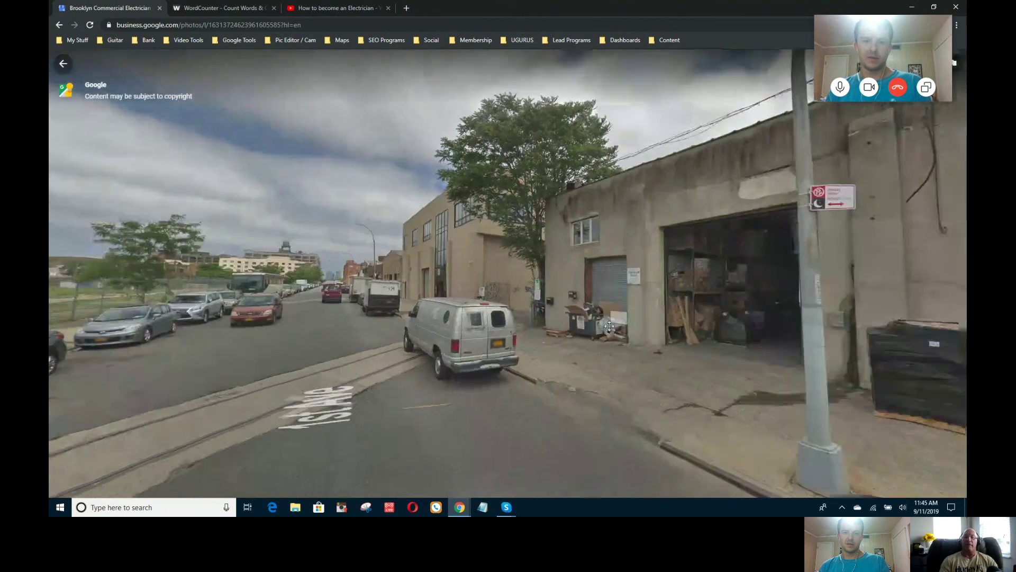
{"action": "key", "text": "Right"}
{"action": "key", "text": "Right"}
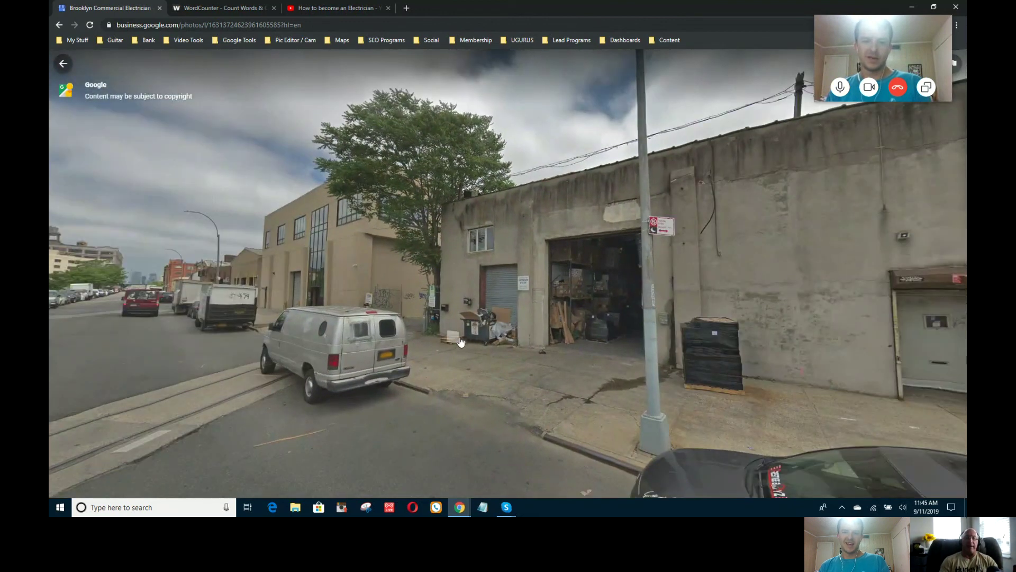
{"action": "left_click_drag", "start_coordinate": [712, 357], "coordinate": [302, 370]}
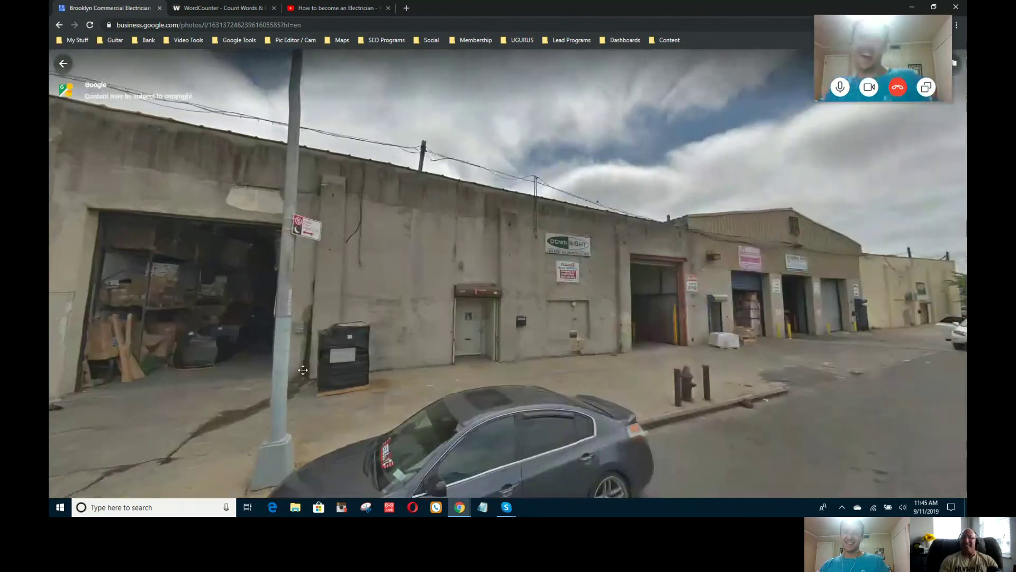
{"action": "left_click", "coordinate": [303, 370]}
{"action": "left_click", "coordinate": [327, 354]}
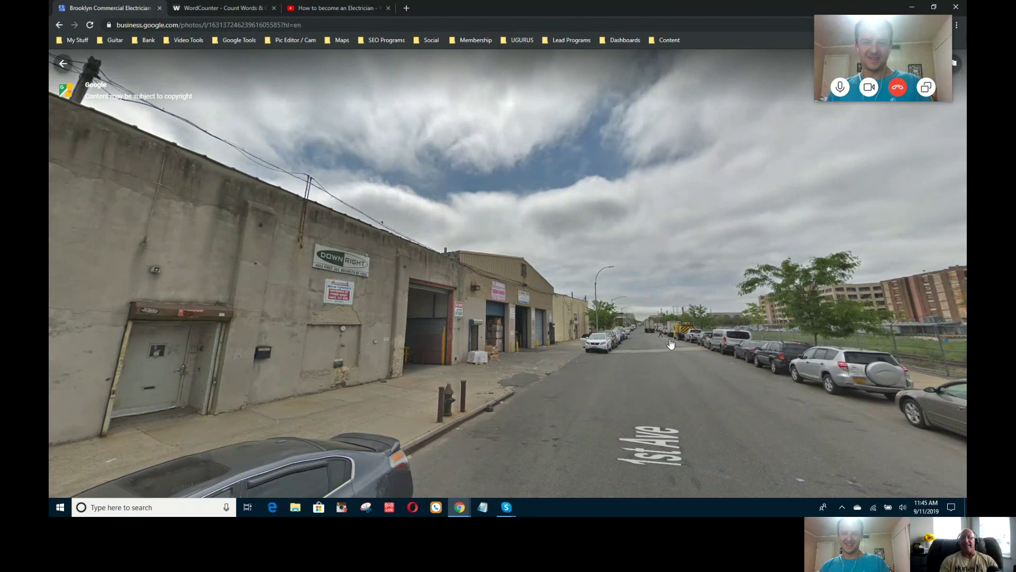
{"action": "left_click_drag", "start_coordinate": [655, 343], "coordinate": [416, 335]}
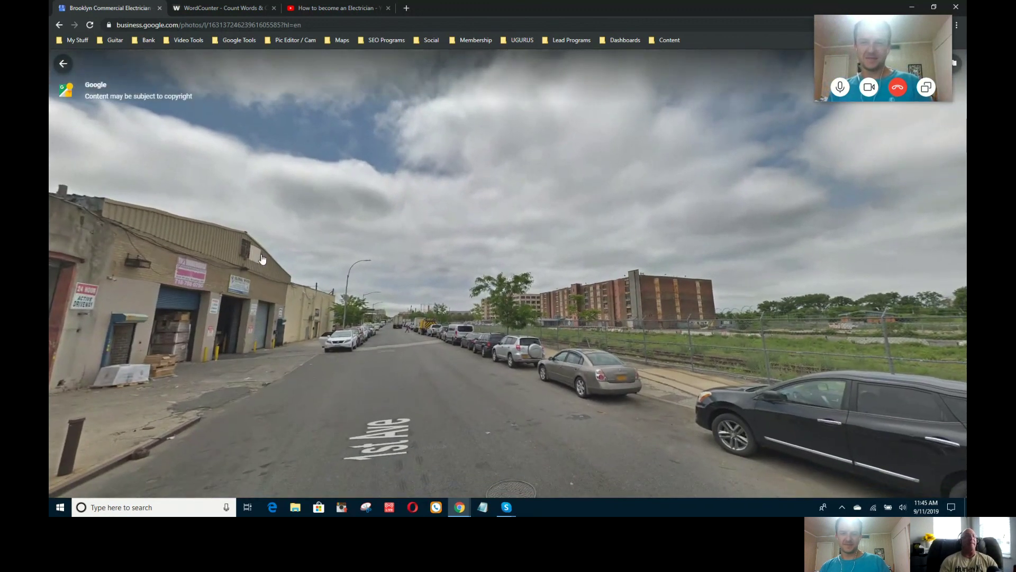
{"action": "left_click", "coordinate": [63, 65]}
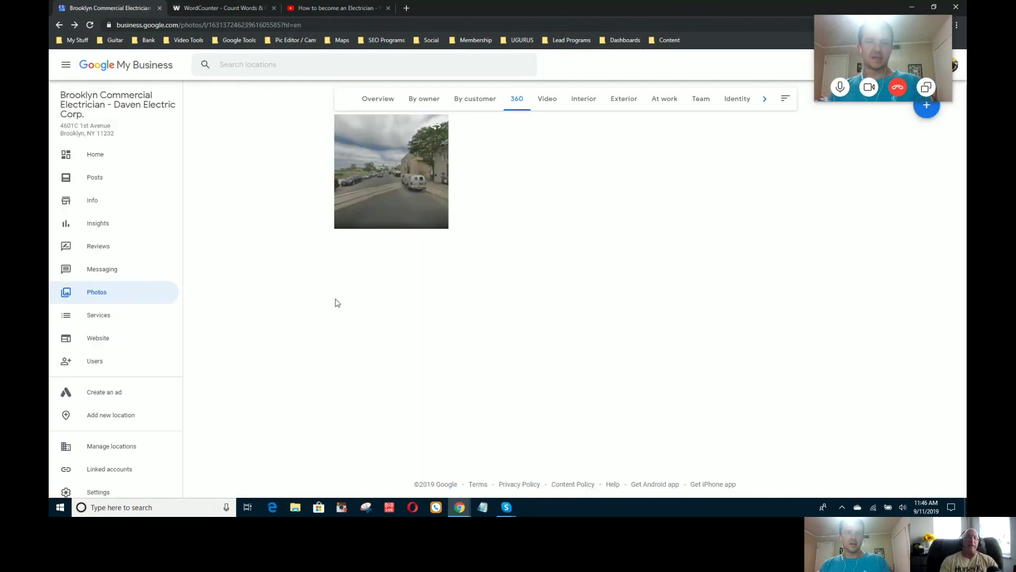